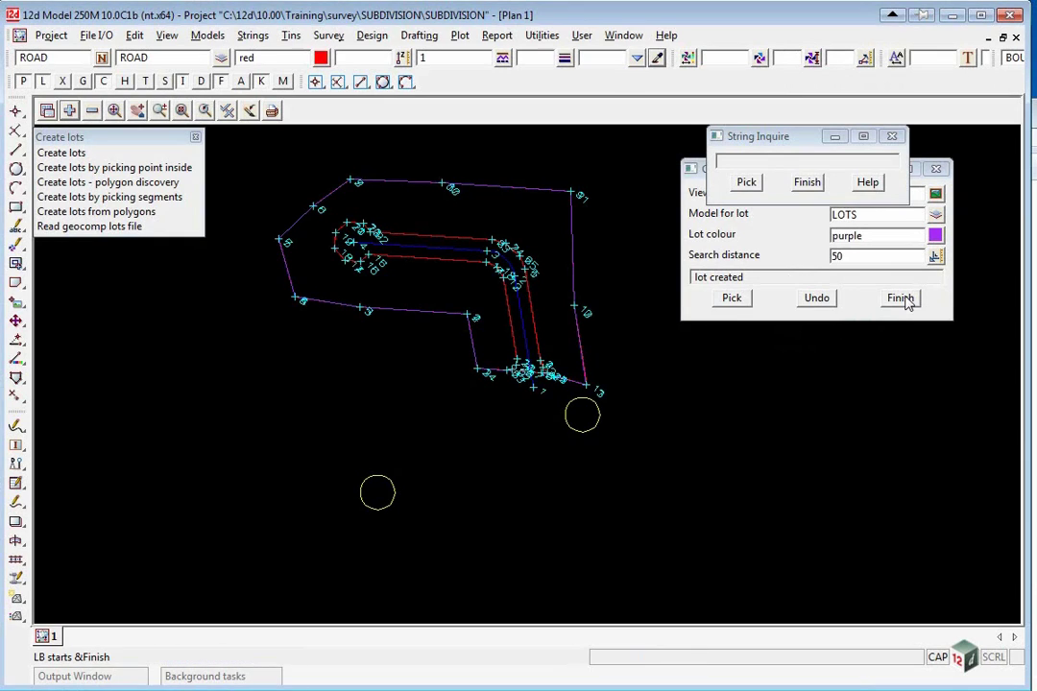
Finish the lot creation and String Inquire commands and close the Create lots menu panel.
{"action": "left_click", "coordinate": [901, 299]}
{"action": "left_click", "coordinate": [807, 184]}
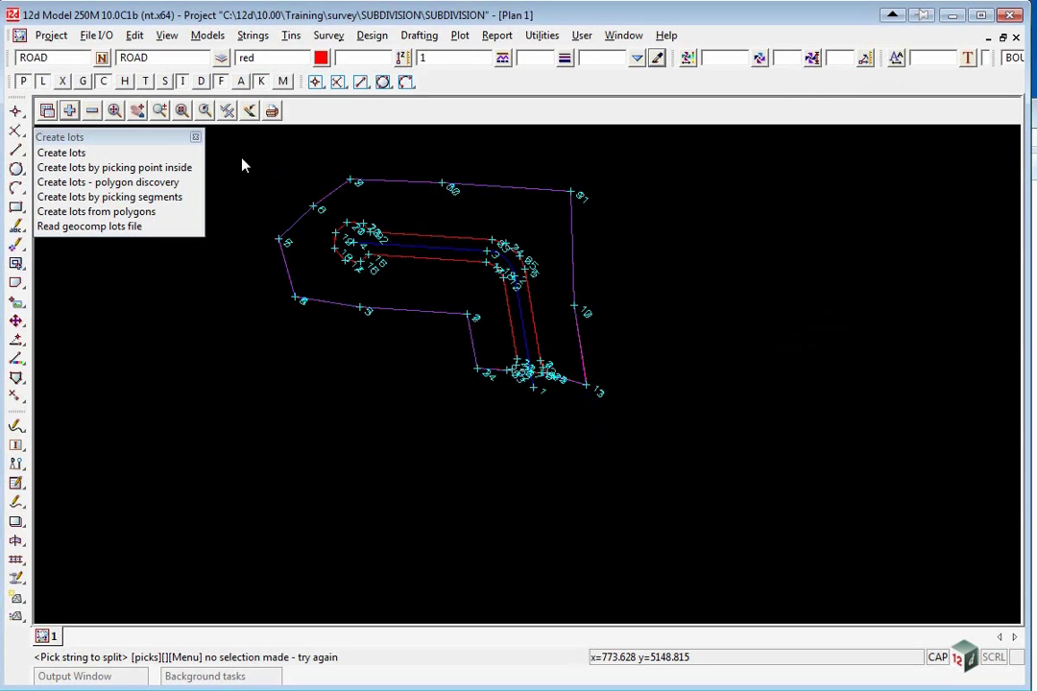
{"action": "left_click", "coordinate": [195, 137]}
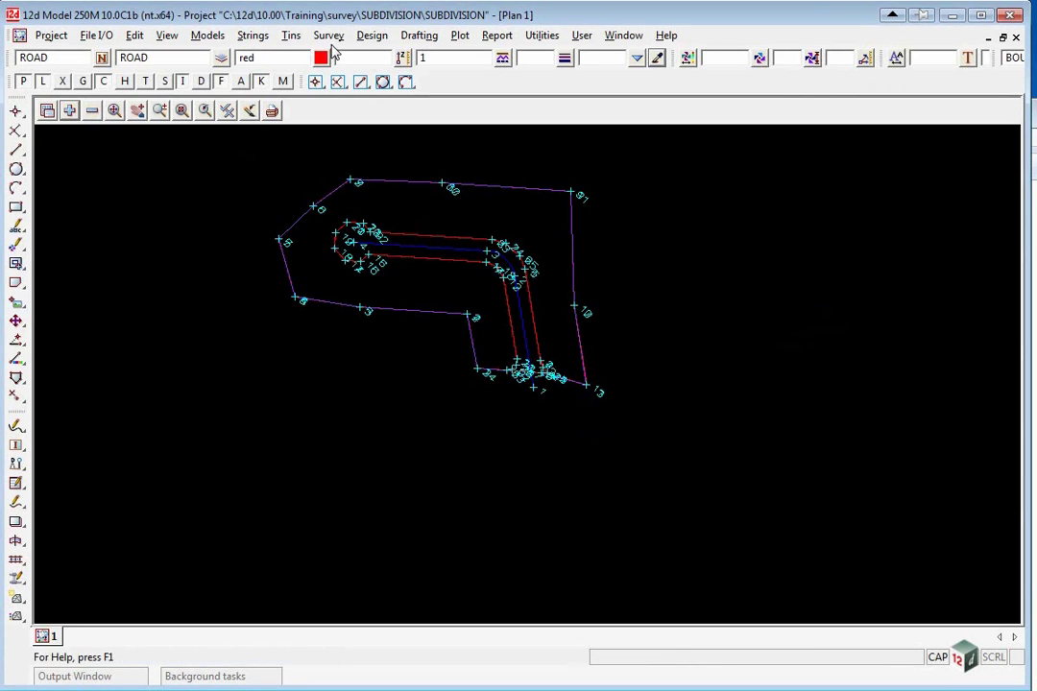
Open the estate tool for creating lot numbers and place its dialog clear of the subdivision.
{"action": "left_click", "coordinate": [371, 36]}
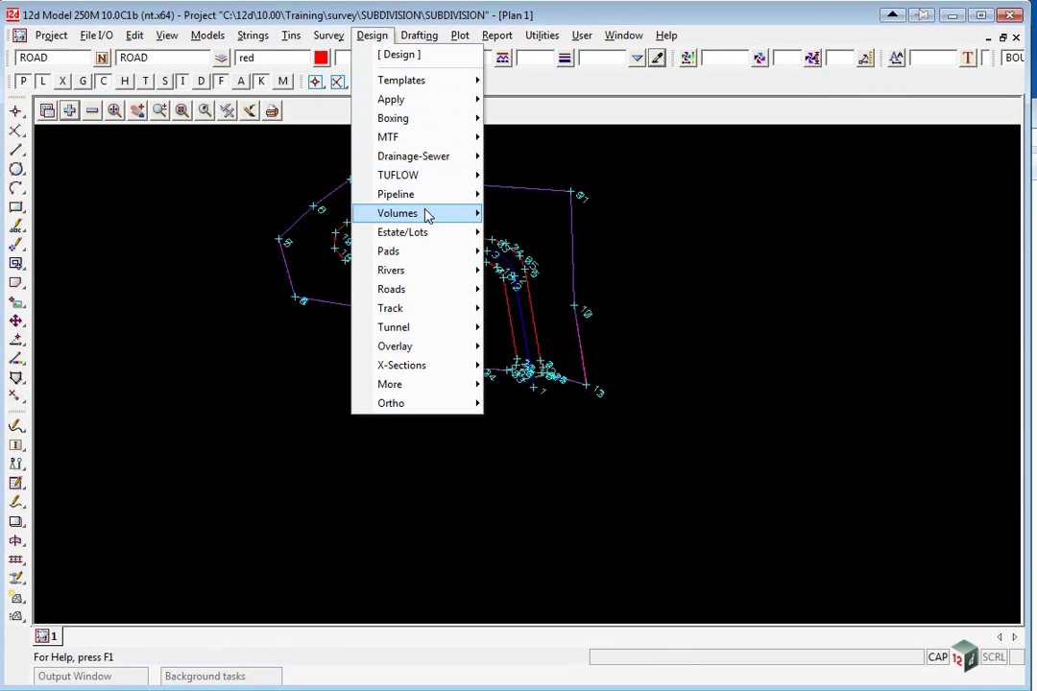
{"action": "mouse_move", "coordinate": [403, 233]}
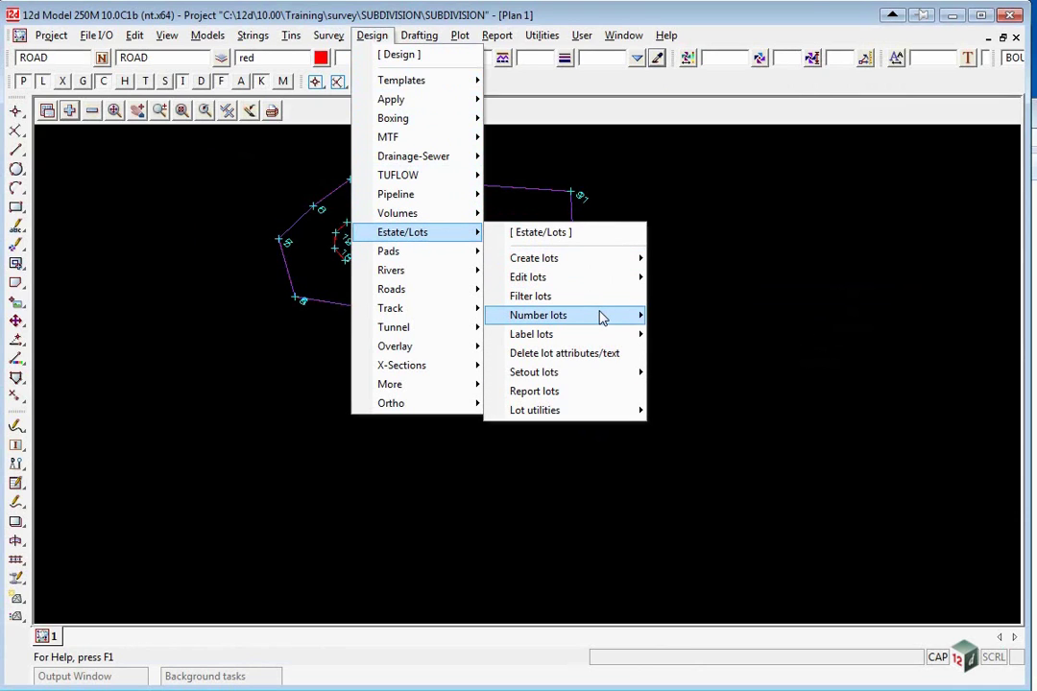
{"action": "mouse_move", "coordinate": [607, 317]}
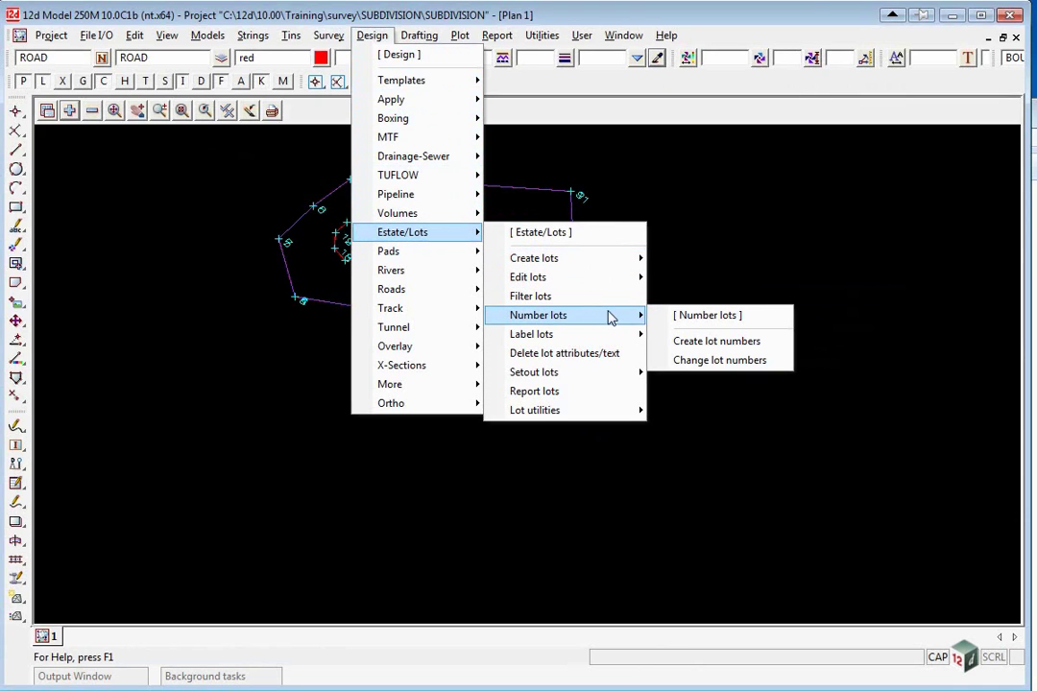
{"action": "left_click", "coordinate": [725, 350]}
{"action": "left_click_drag", "start_coordinate": [850, 354], "coordinate": [789, 259]}
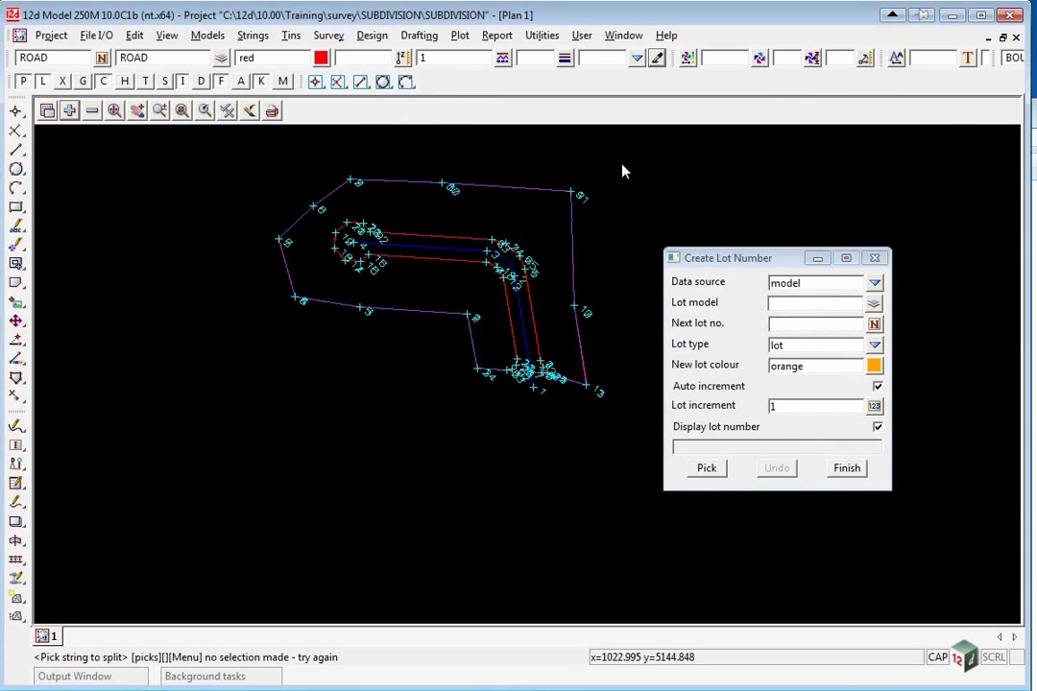
Add the LOTS and PARK models to plan view 1.
{"action": "scroll", "coordinate": [619, 168], "scroll_direction": "up", "scroll_amount": 2}
{"action": "scroll", "coordinate": [350, 243], "scroll_direction": "up", "scroll_amount": 1}
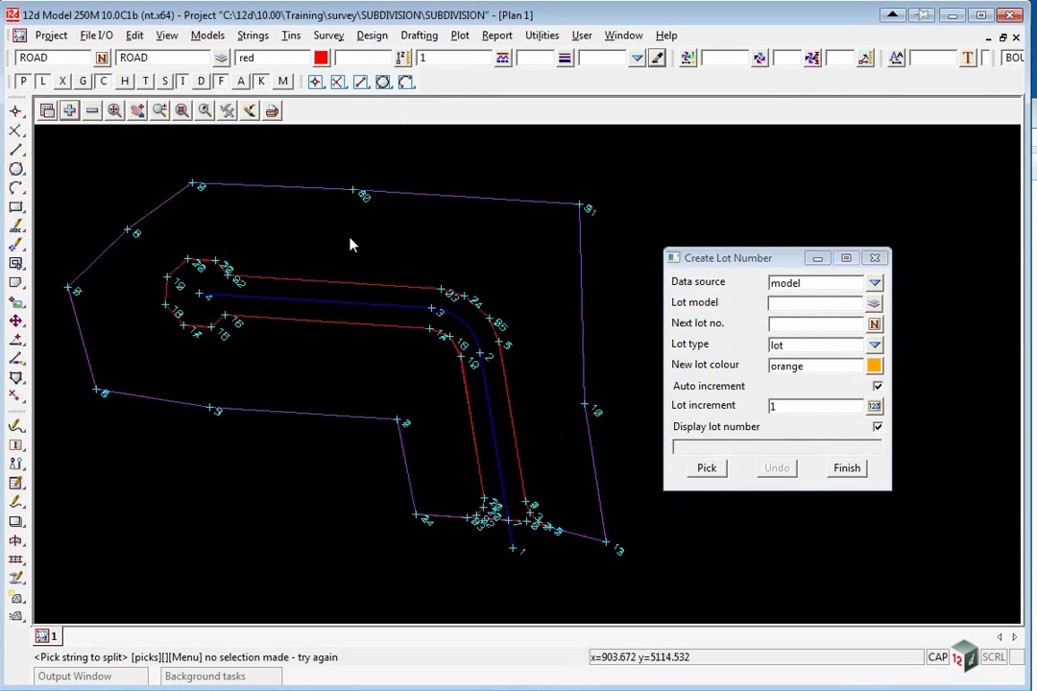
{"action": "left_click", "coordinate": [69, 110]}
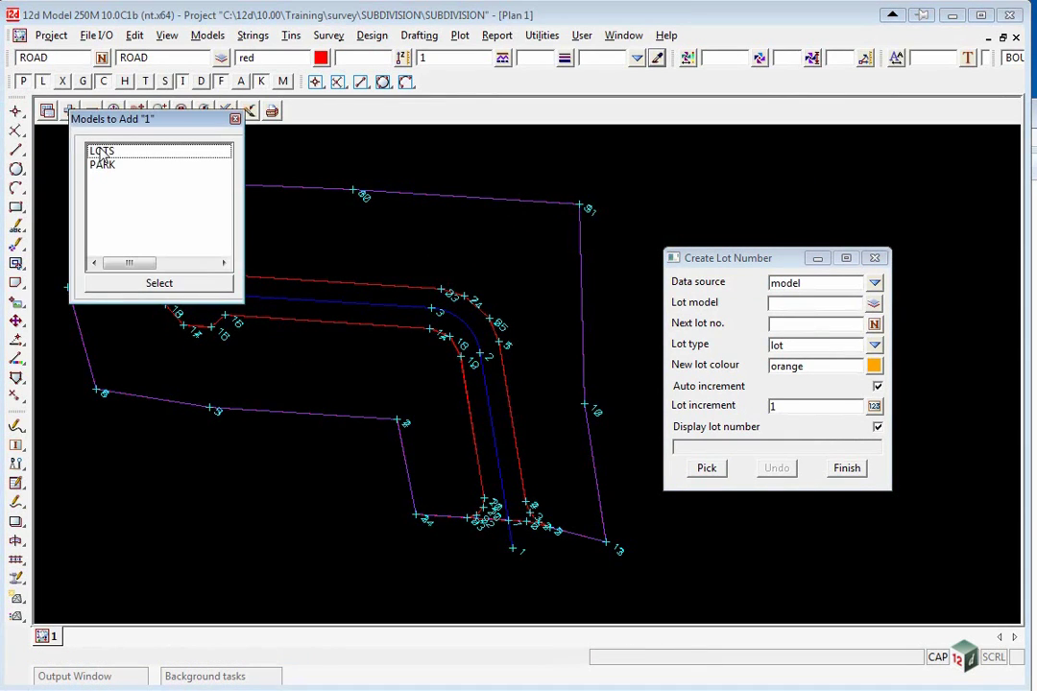
{"action": "left_click", "coordinate": [104, 151]}
{"action": "left_click", "coordinate": [102, 164]}
{"action": "left_click", "coordinate": [159, 282]}
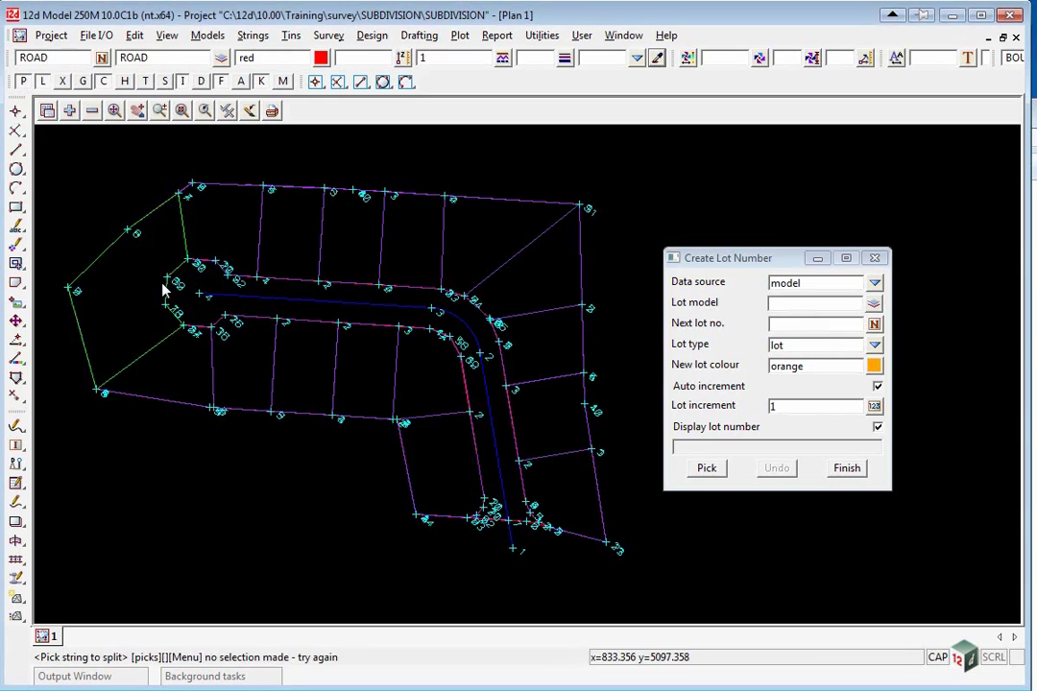
Set the lot model to LOTS, the next lot number to 1 and the lot type to lot.
{"action": "left_click", "coordinate": [873, 303]}
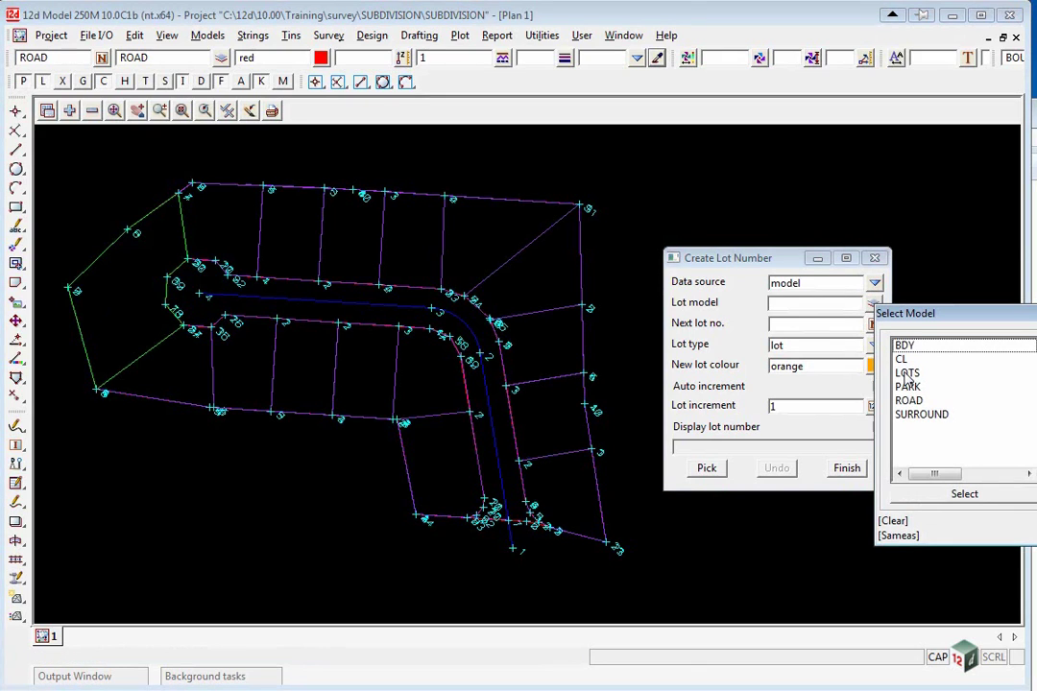
{"action": "left_click", "coordinate": [906, 374]}
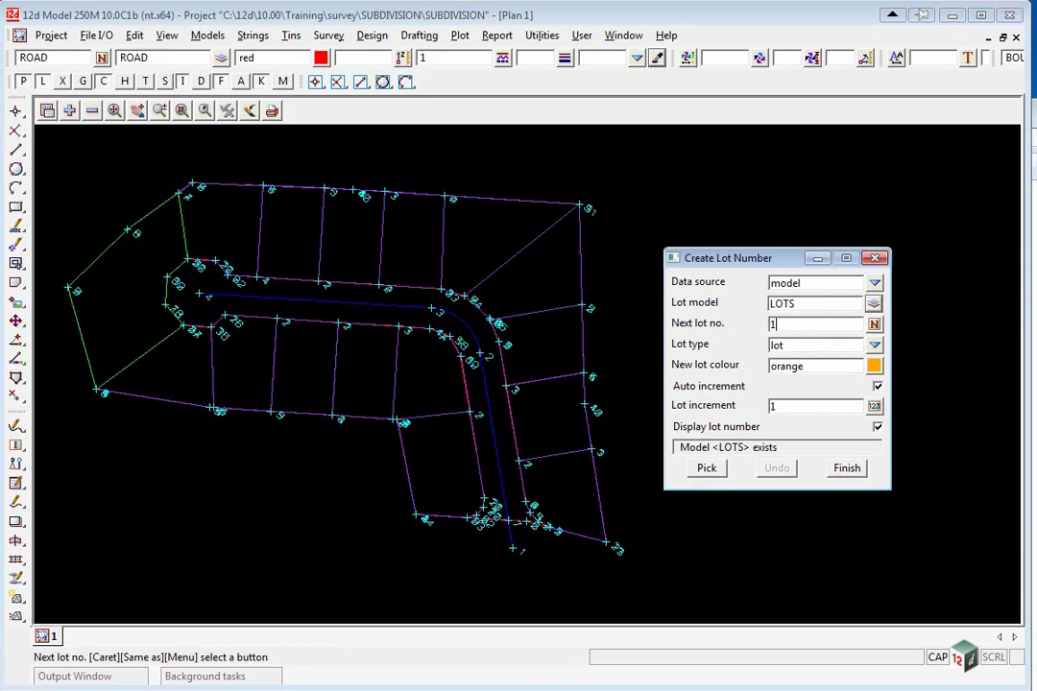
{"action": "left_click", "coordinate": [874, 345]}
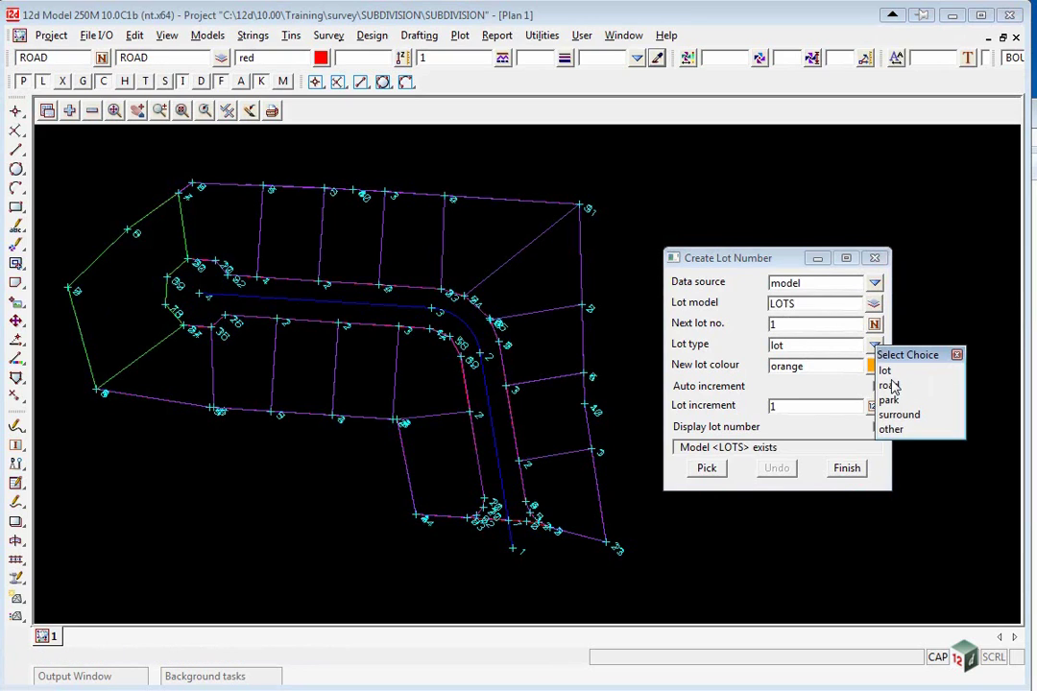
{"action": "left_click", "coordinate": [889, 372]}
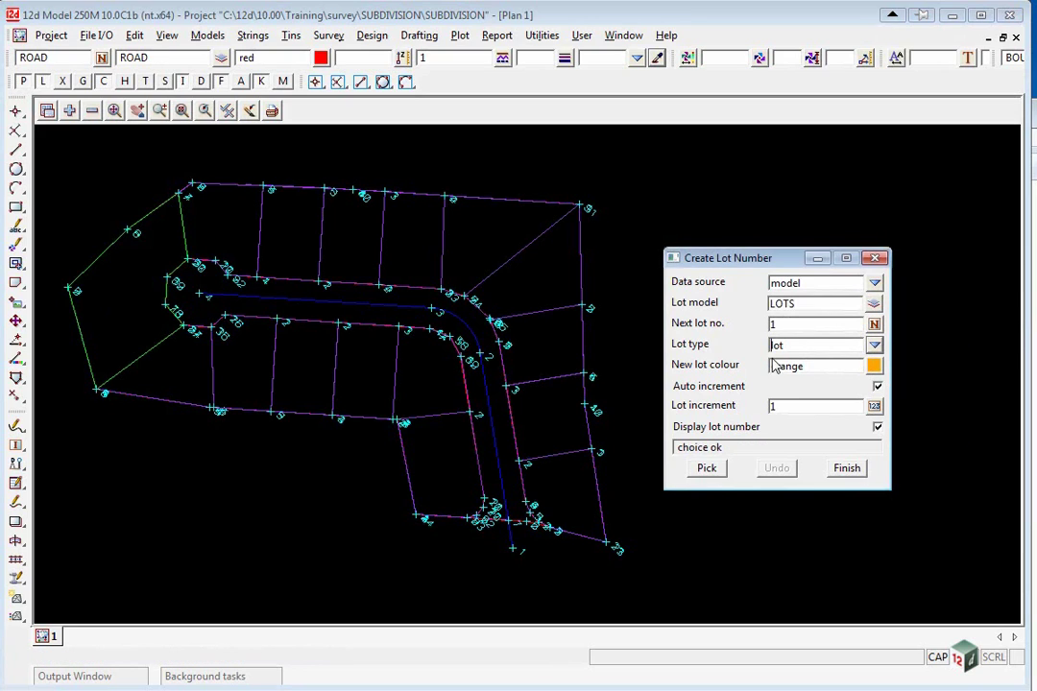
Number the southeasternmost lot, east of the road entrance, as lot 1.
{"action": "left_click", "coordinate": [707, 469]}
{"action": "left_click", "coordinate": [564, 459]}
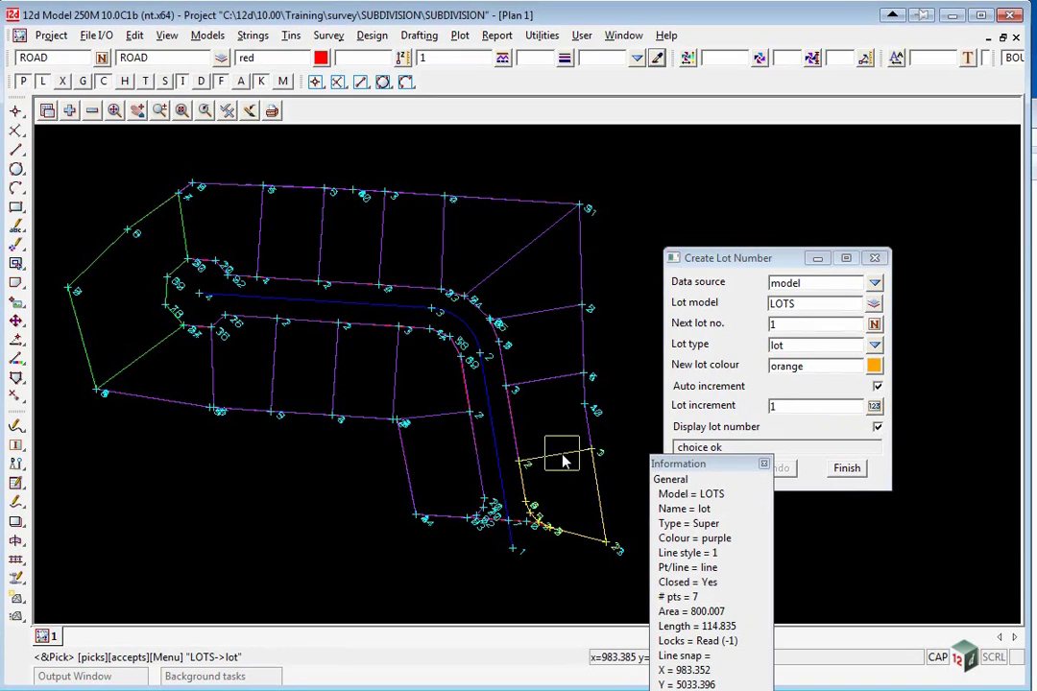
{"action": "left_click", "coordinate": [564, 460]}
{"action": "scroll", "coordinate": [581, 500], "scroll_direction": "up", "scroll_amount": 3}
{"action": "scroll", "coordinate": [562, 502], "scroll_direction": "down", "scroll_amount": 2}
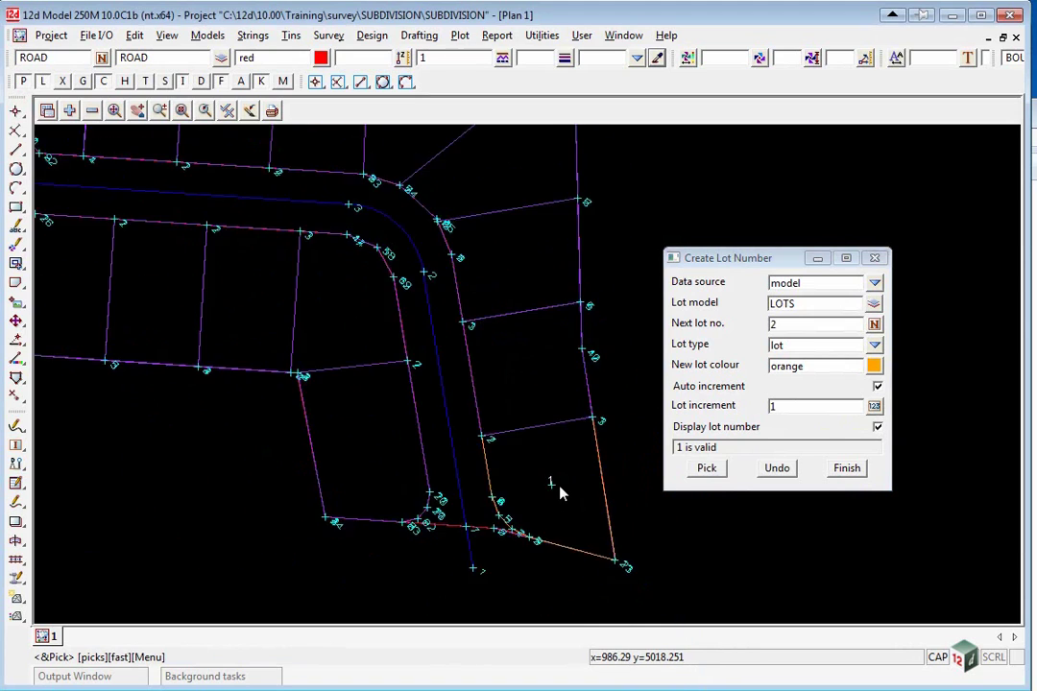
{"action": "scroll", "coordinate": [560, 491], "scroll_direction": "down", "scroll_amount": 3}
{"action": "scroll", "coordinate": [555, 488], "scroll_direction": "up", "scroll_amount": 2}
{"action": "left_click", "coordinate": [554, 485]}
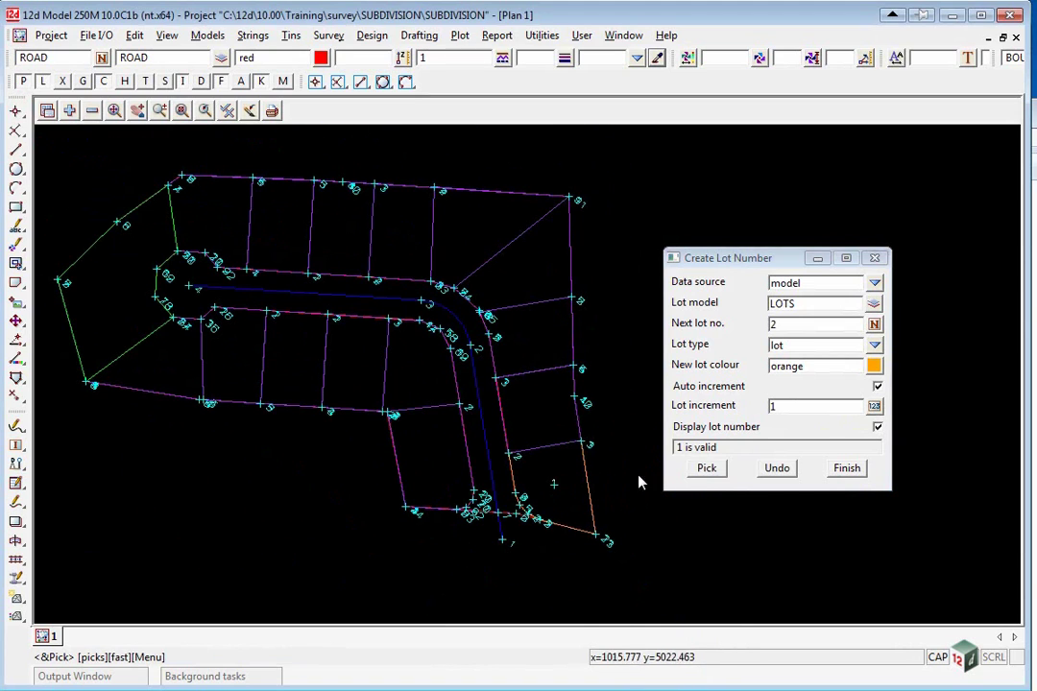
Number the next three lots northward along the eastern boundary as 2, 3 and 4.
{"action": "left_click", "coordinate": [543, 385]}
{"action": "middle_click", "coordinate": [543, 373]}
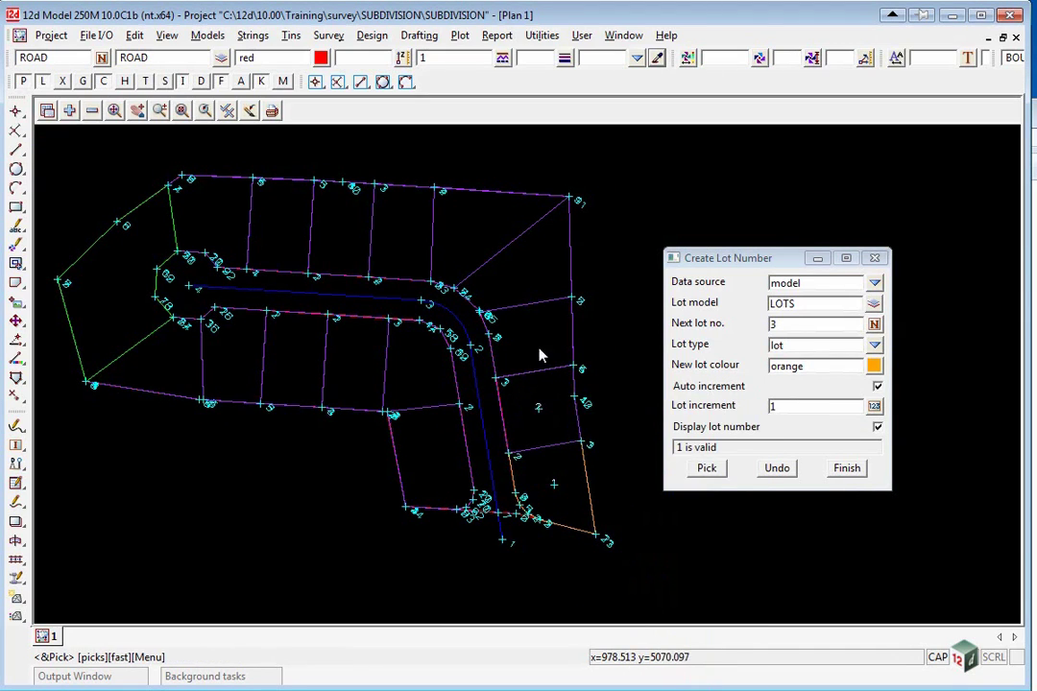
{"action": "left_click", "coordinate": [527, 302]}
{"action": "middle_click", "coordinate": [526, 287]}
{"action": "left_click", "coordinate": [522, 233]}
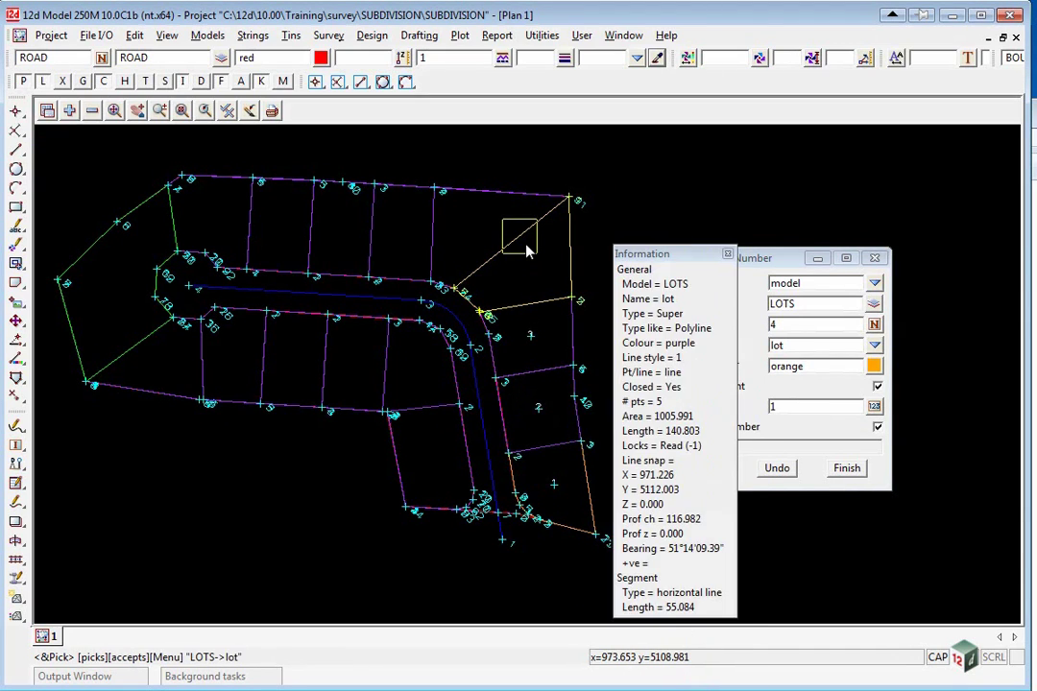
{"action": "middle_click", "coordinate": [522, 232]}
Number the lots north of the road as 5 to 9, working westward from the northeast corner.
{"action": "left_click", "coordinate": [429, 230]}
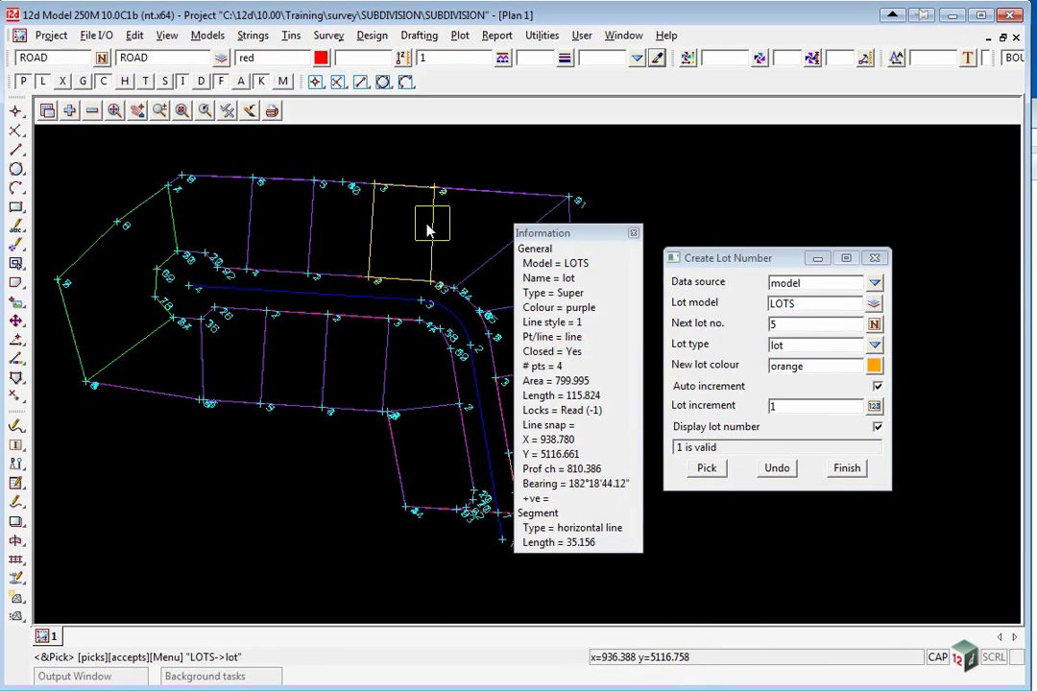
{"action": "middle_click", "coordinate": [430, 231]}
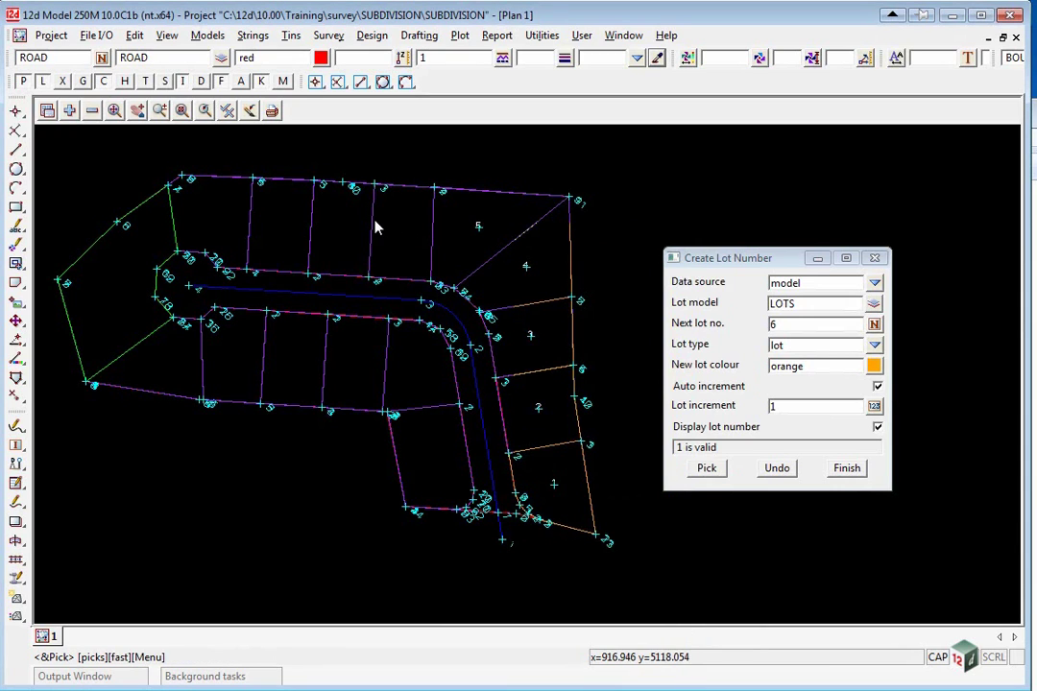
{"action": "left_click", "coordinate": [376, 225]}
{"action": "middle_click", "coordinate": [376, 225]}
{"action": "left_click", "coordinate": [375, 226]}
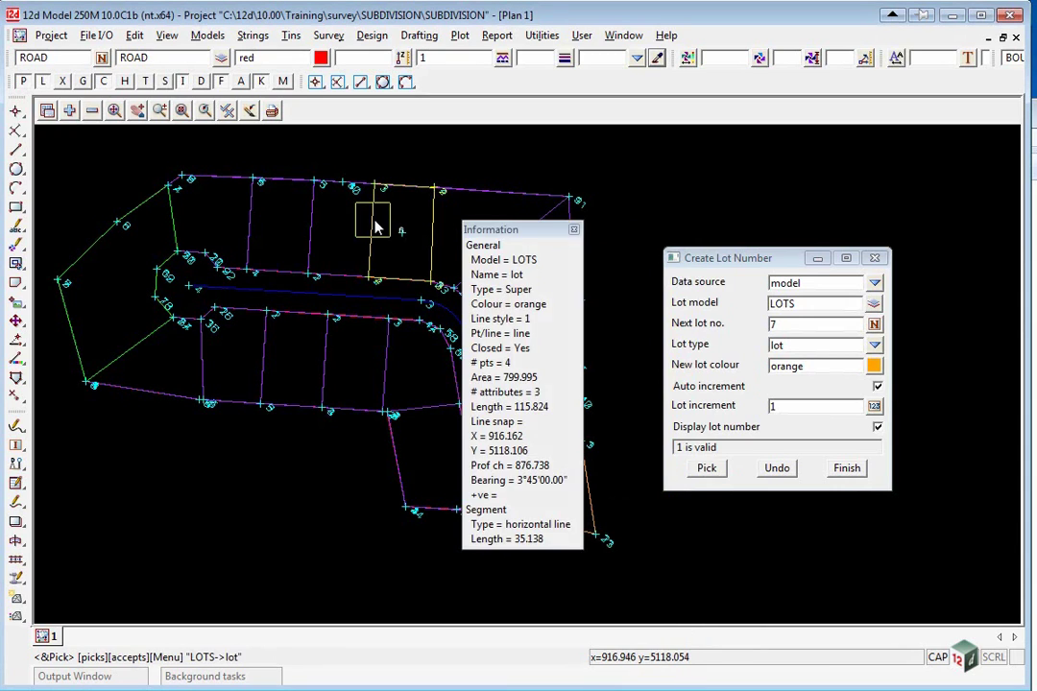
{"action": "left_click", "coordinate": [376, 226]}
{"action": "middle_click", "coordinate": [375, 226]}
{"action": "scroll", "coordinate": [297, 220], "scroll_direction": "up", "scroll_amount": 2}
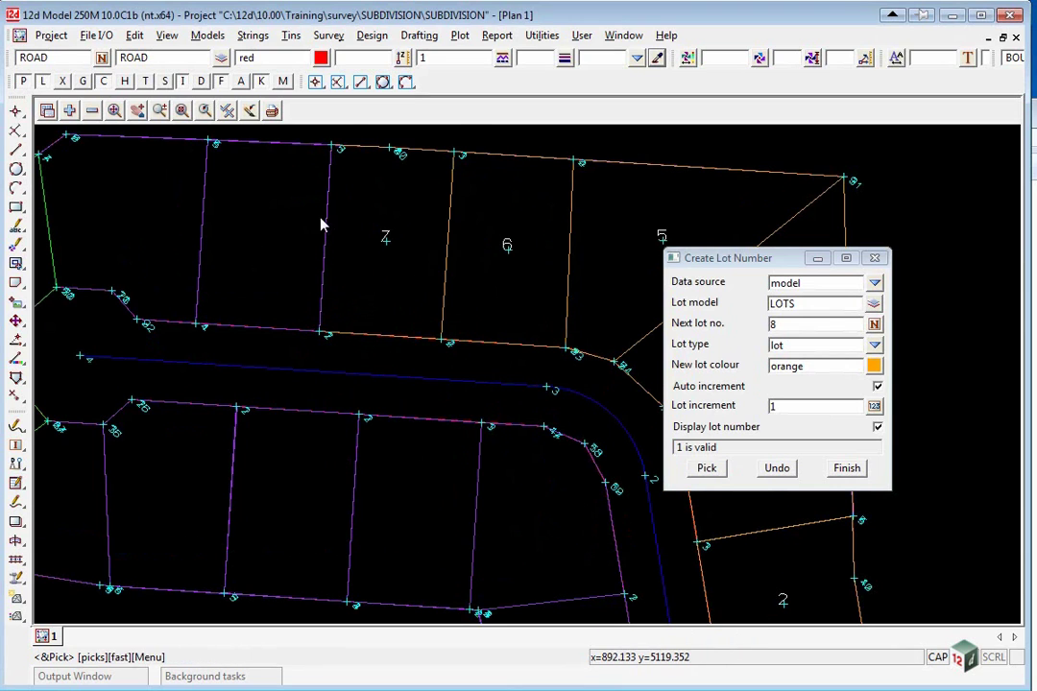
{"action": "left_click", "coordinate": [323, 222]}
{"action": "middle_click", "coordinate": [321, 226]}
{"action": "left_click", "coordinate": [203, 221]}
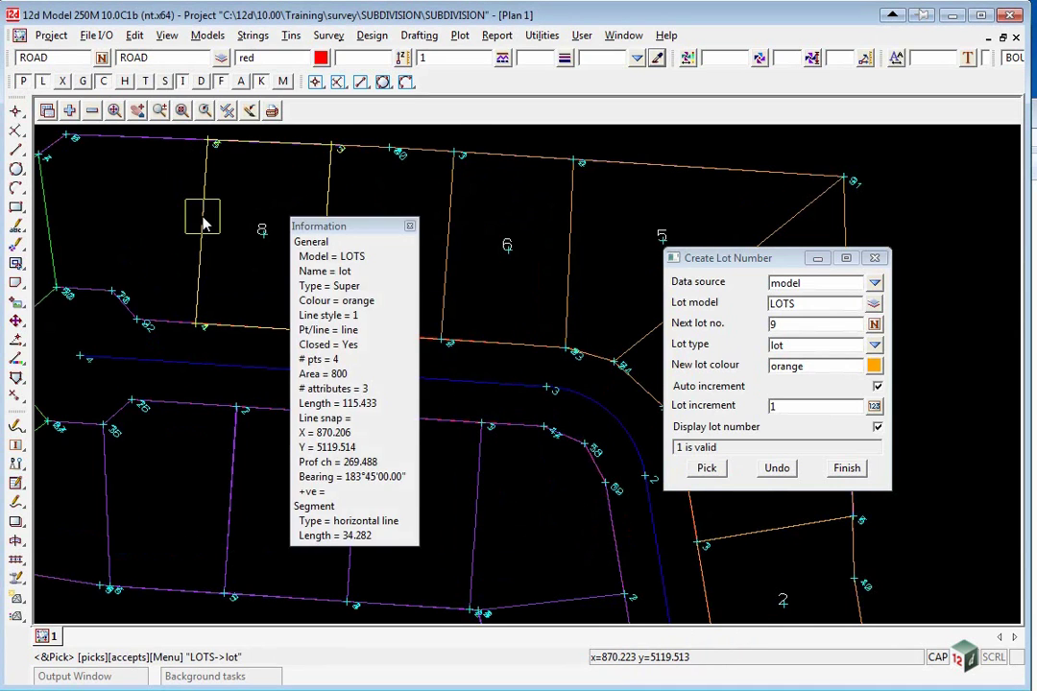
{"action": "middle_click", "coordinate": [203, 221]}
Number the row of lots south of the road as 10 to 13, working eastward from the park.
{"action": "scroll", "coordinate": [204, 222], "scroll_direction": "down", "scroll_amount": 3}
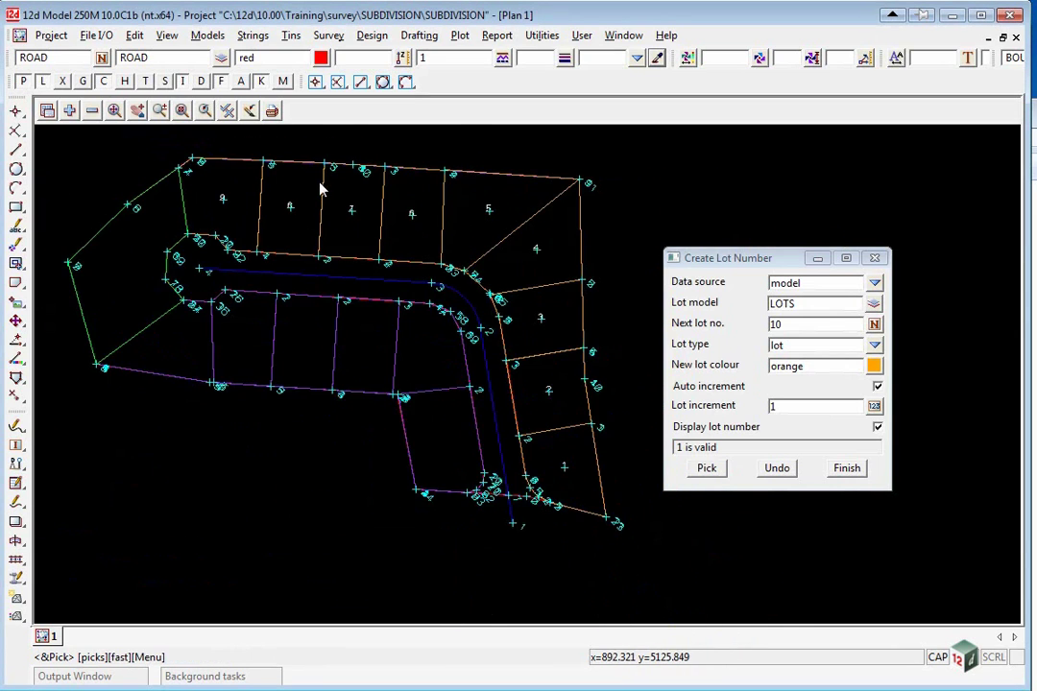
{"action": "scroll", "coordinate": [199, 307], "scroll_direction": "up", "scroll_amount": 3}
{"action": "left_click", "coordinate": [229, 309]}
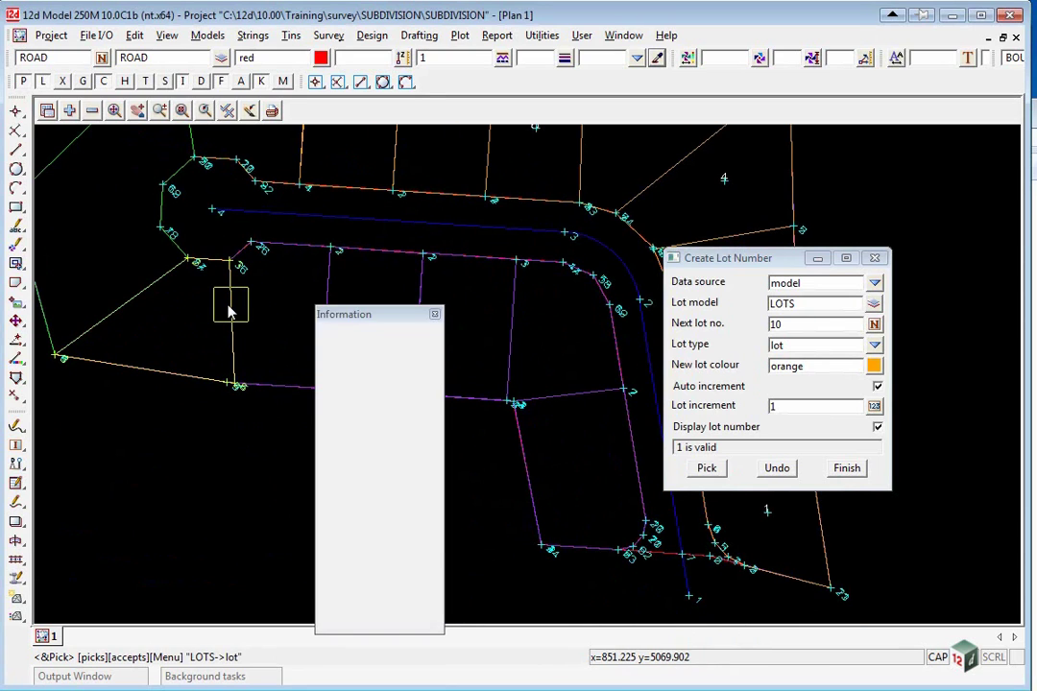
{"action": "middle_click", "coordinate": [229, 310]}
{"action": "left_click", "coordinate": [327, 324]}
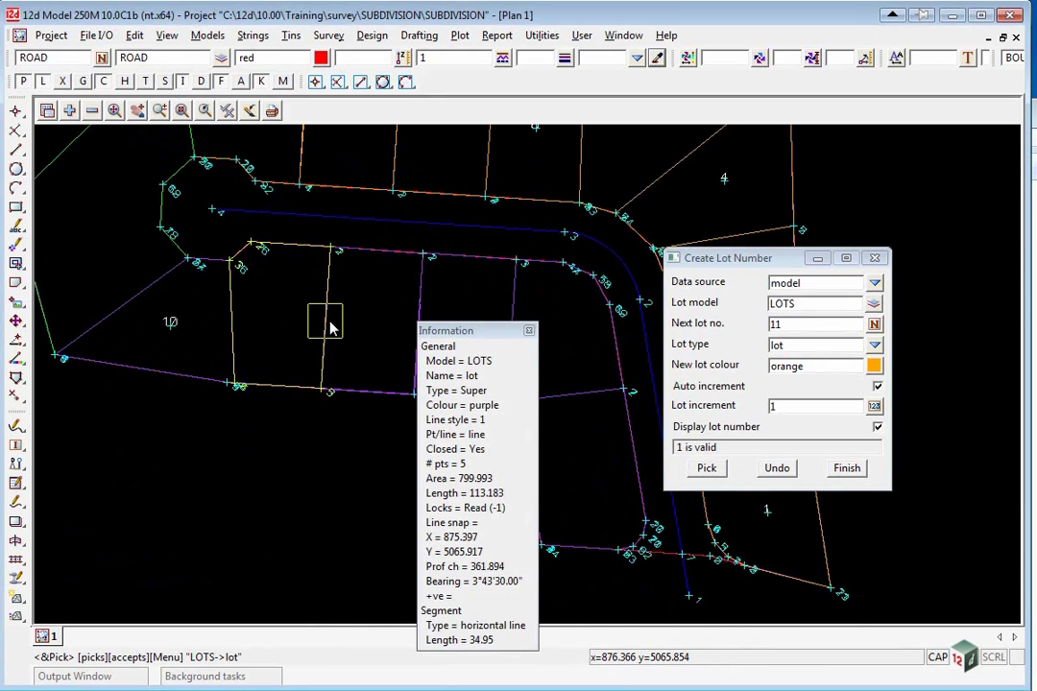
{"action": "middle_click", "coordinate": [332, 327]}
{"action": "left_click", "coordinate": [418, 324]}
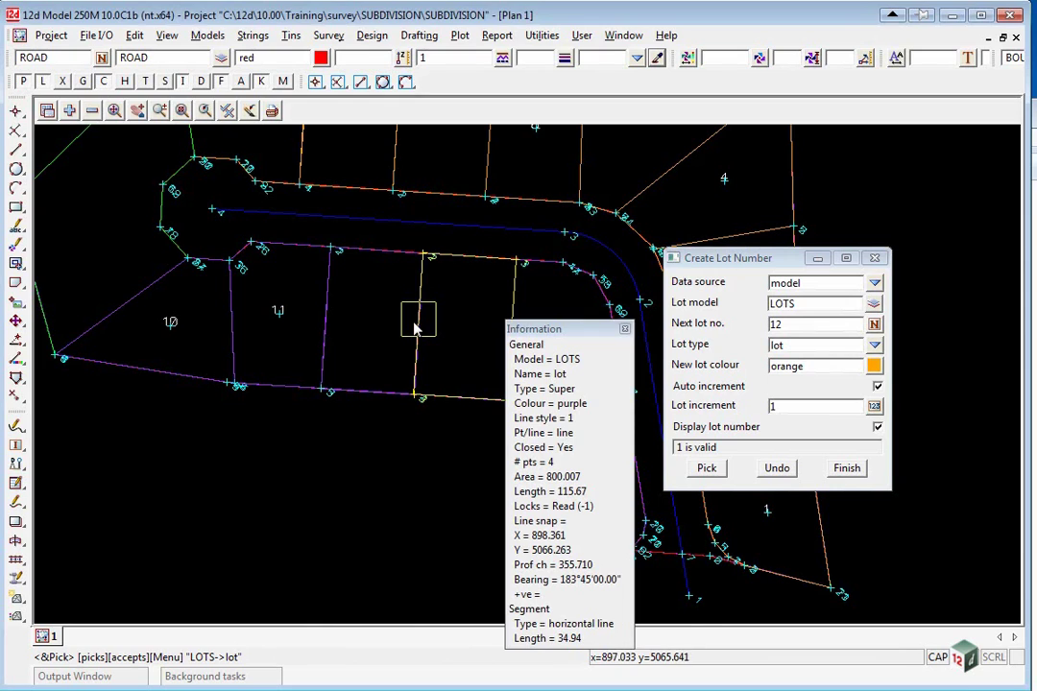
{"action": "middle_click", "coordinate": [429, 327]}
{"action": "left_click", "coordinate": [512, 309]}
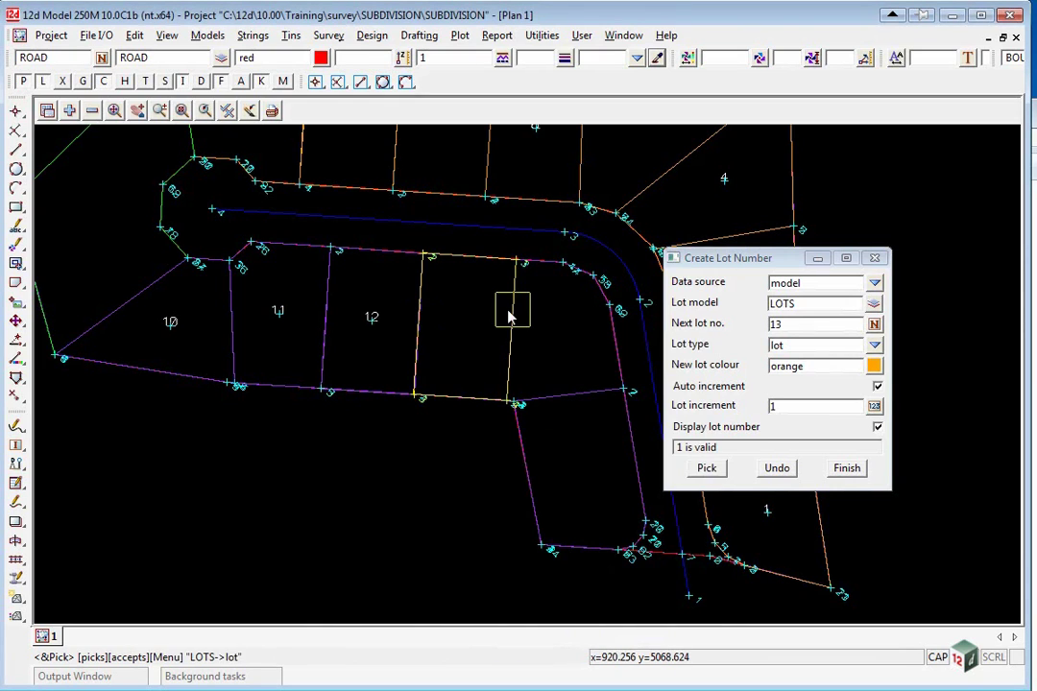
{"action": "middle_click", "coordinate": [511, 309]}
Number the lot inside the road bend as 14 and the lot directly south of it as 15.
{"action": "left_click", "coordinate": [574, 387]}
{"action": "middle_click", "coordinate": [573, 389]}
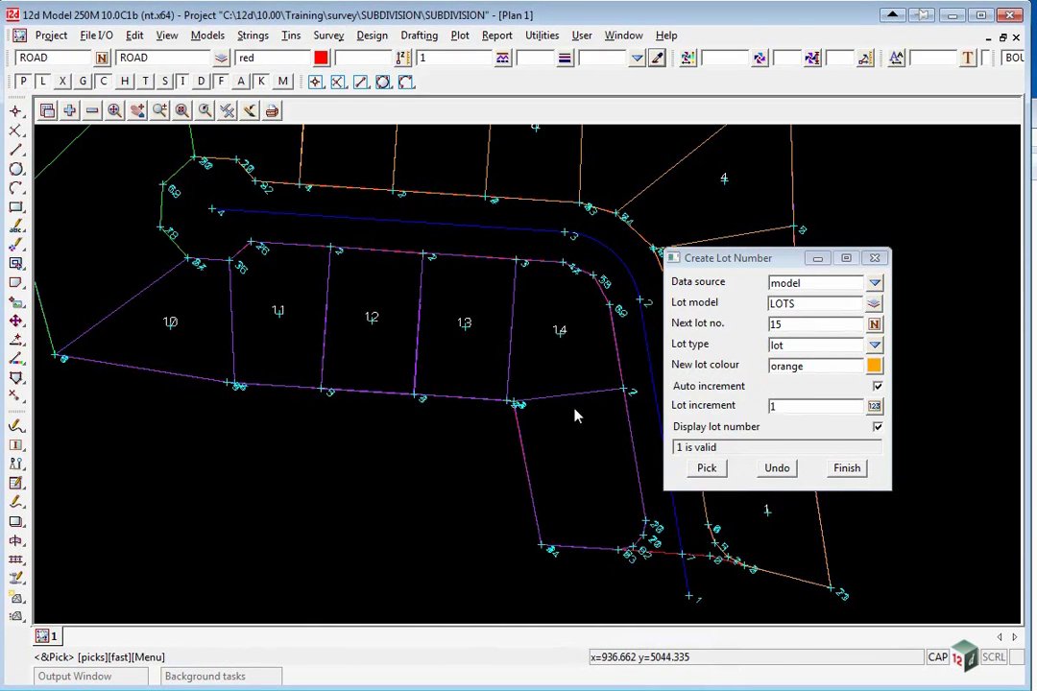
{"action": "left_click", "coordinate": [575, 394]}
{"action": "middle_click", "coordinate": [577, 397]}
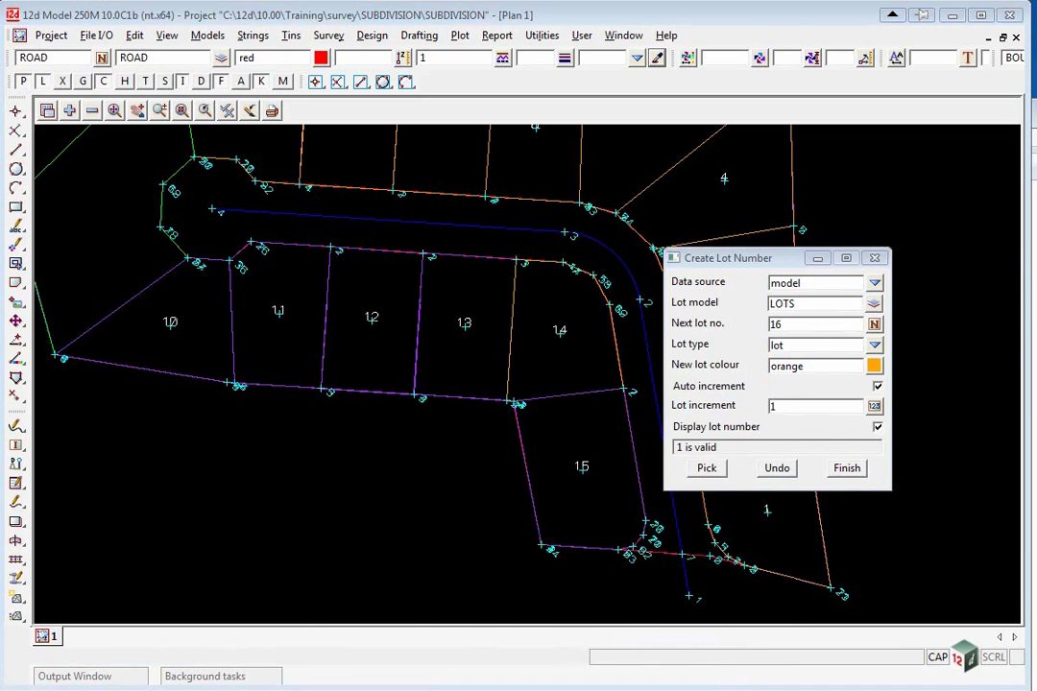
Switch the lot numbering data source from model to view, using view 1.
{"action": "left_click", "coordinate": [944, 281]}
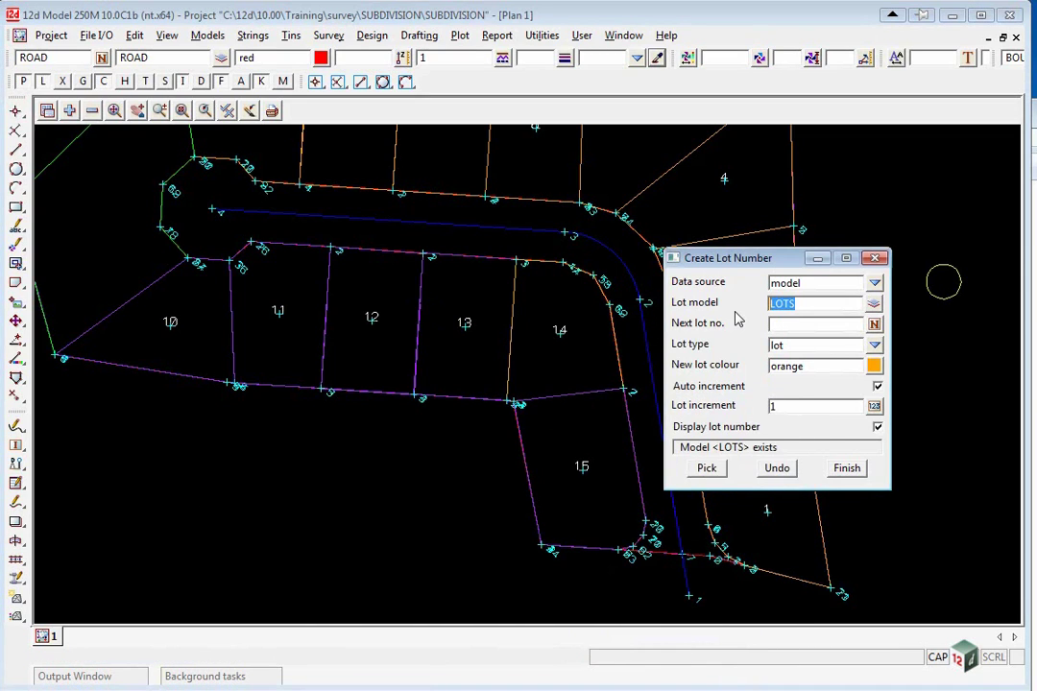
{"action": "left_click", "coordinate": [876, 285]}
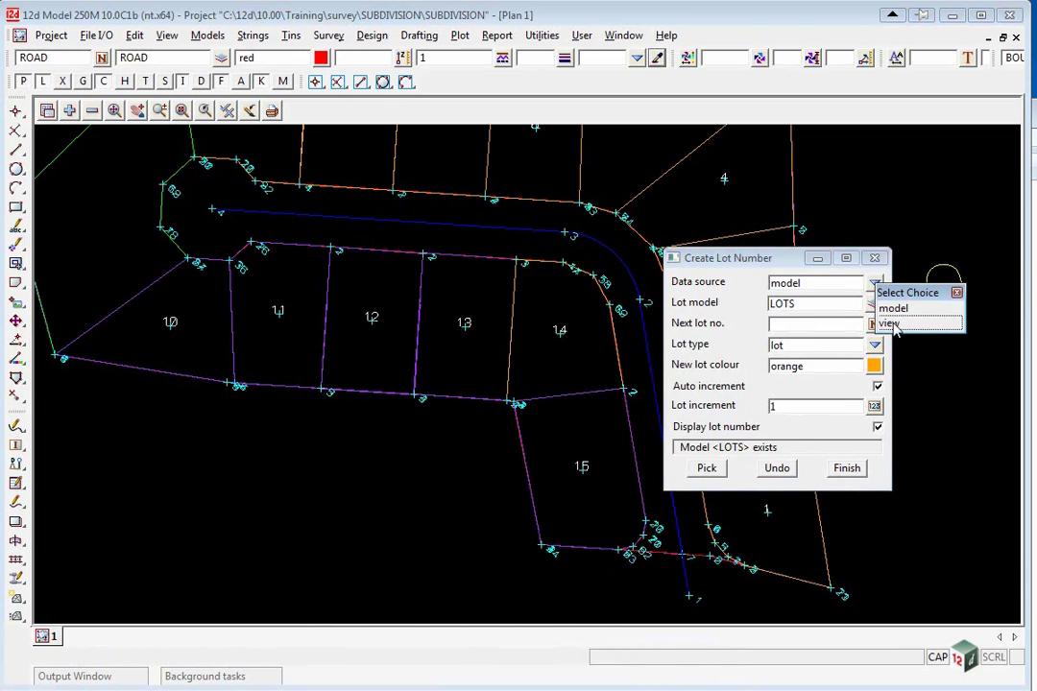
{"action": "left_click", "coordinate": [888, 322]}
{"action": "left_click", "coordinate": [873, 303]}
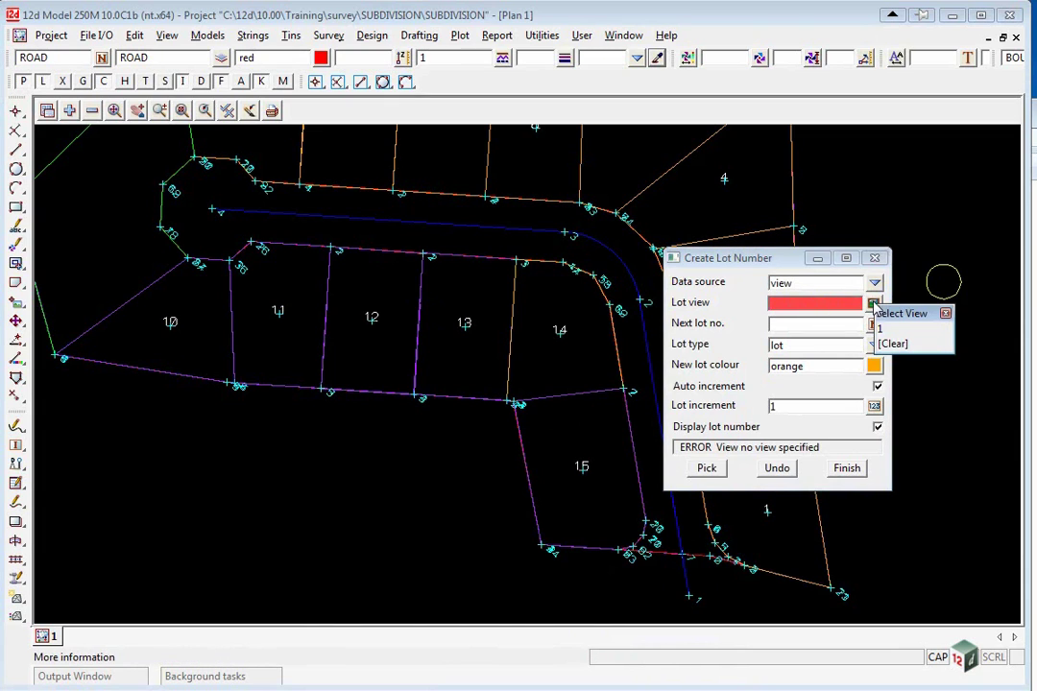
{"action": "left_click", "coordinate": [881, 327]}
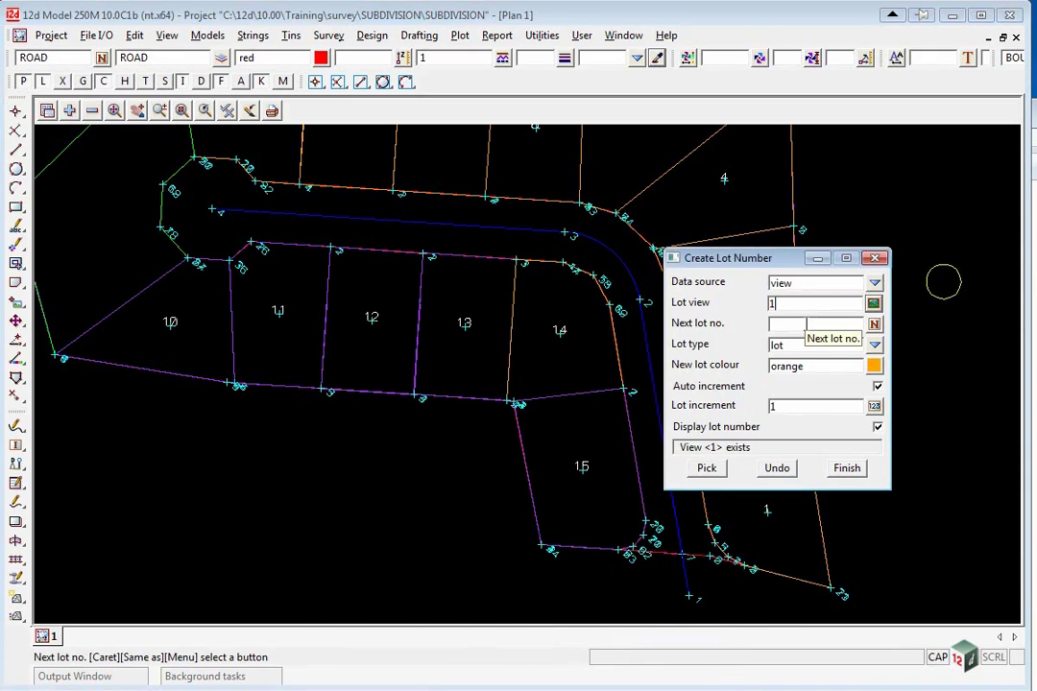
Label the park area west of the cul-de-sac as PARK, with the lot type set to park.
{"action": "left_click", "coordinate": [806, 325]}
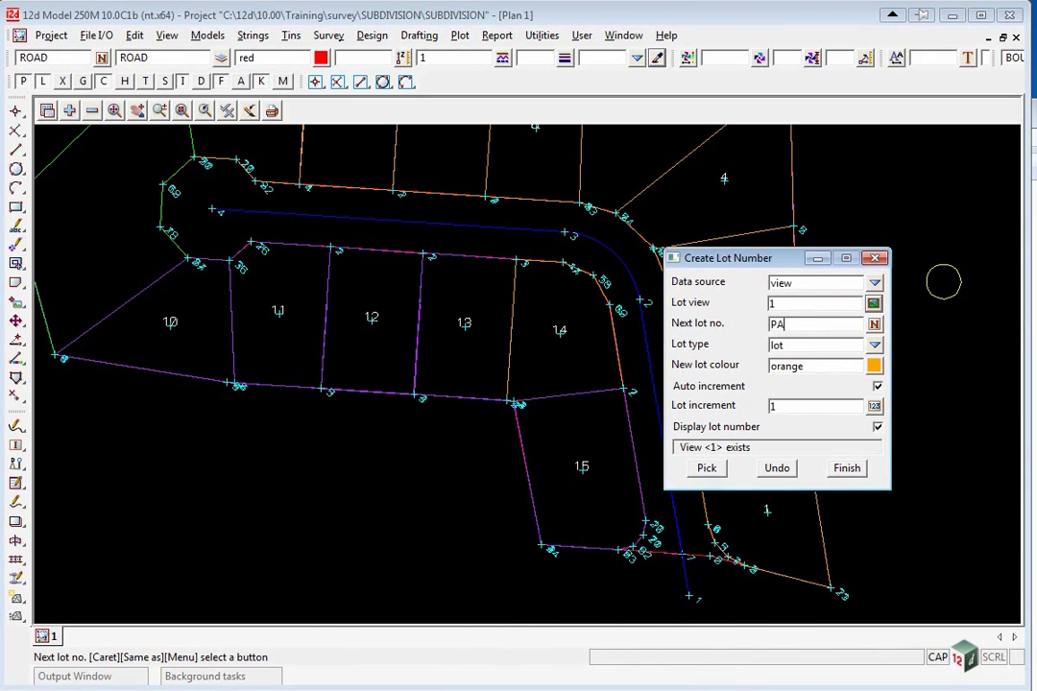
{"action": "left_click", "coordinate": [875, 345]}
{"action": "left_click", "coordinate": [890, 400]}
{"action": "left_click_drag", "start_coordinate": [759, 257], "coordinate": [468, 205]}
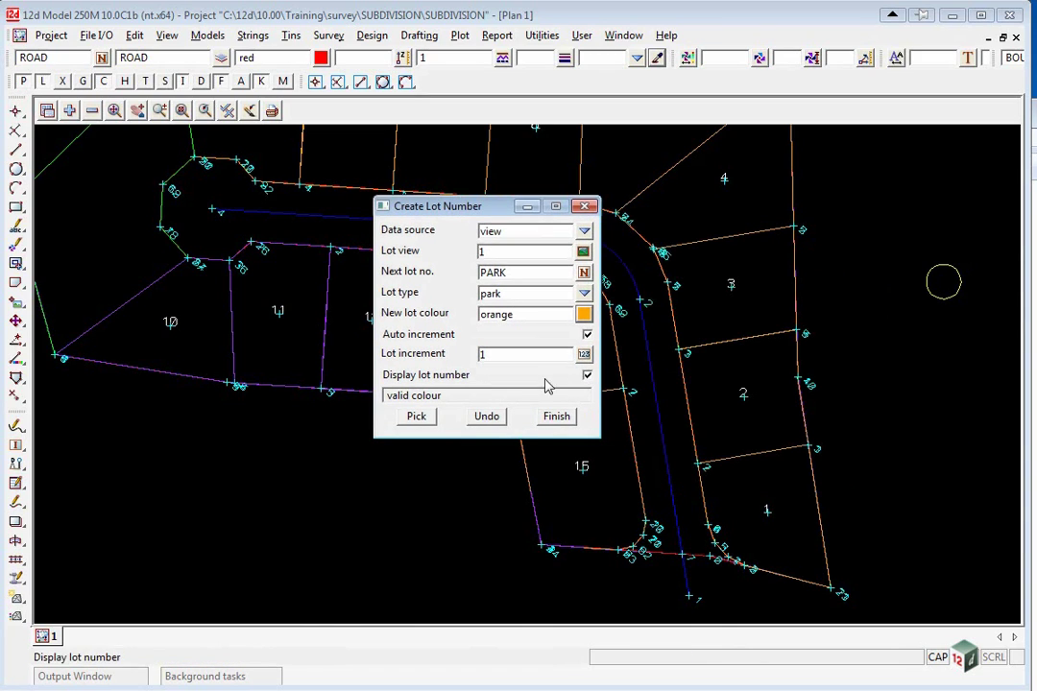
{"action": "left_click", "coordinate": [420, 419]}
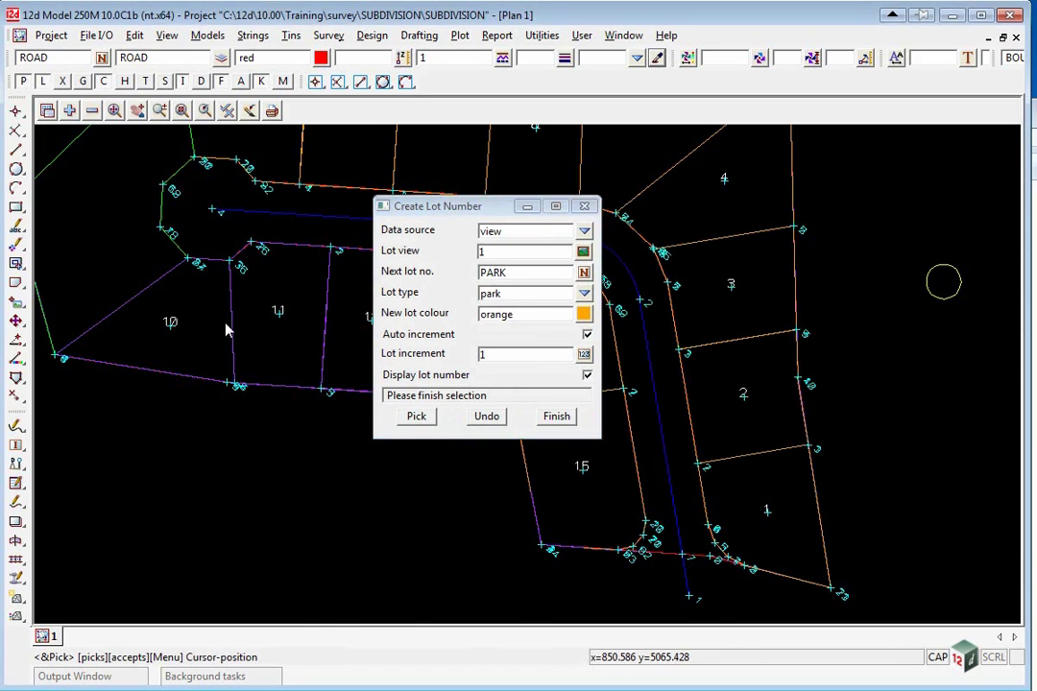
{"action": "left_click", "coordinate": [151, 288]}
{"action": "middle_click", "coordinate": [149, 287]}
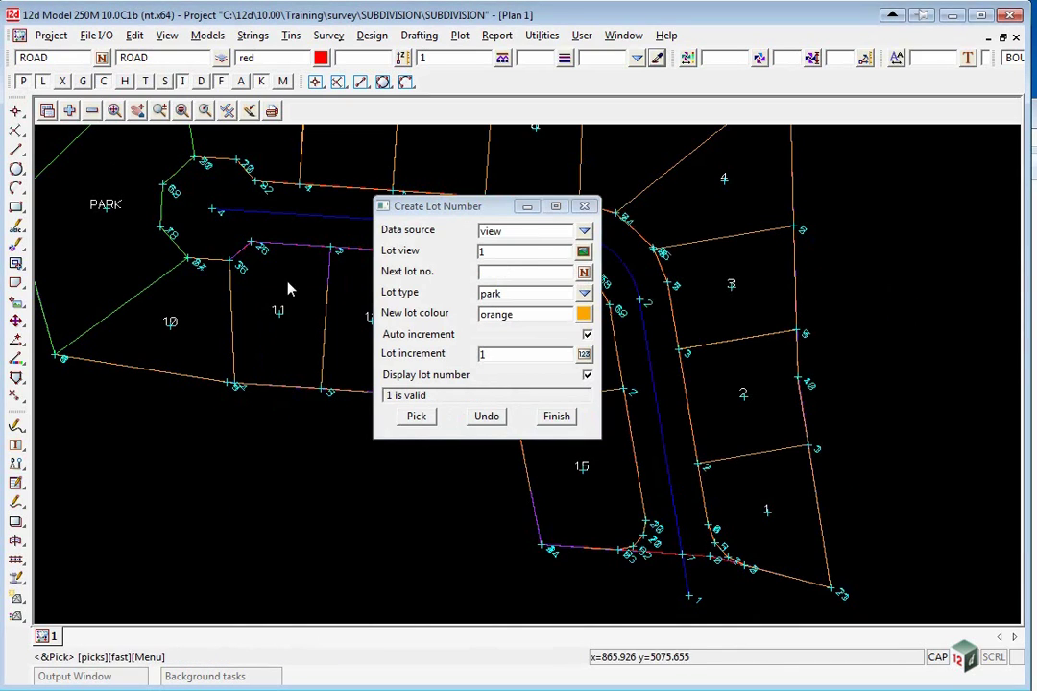
Label the road parcel as ROAD with lot type road by selecting its boundary, and finish lot numbering.
{"action": "left_click_drag", "start_coordinate": [433, 213], "coordinate": [265, 325]}
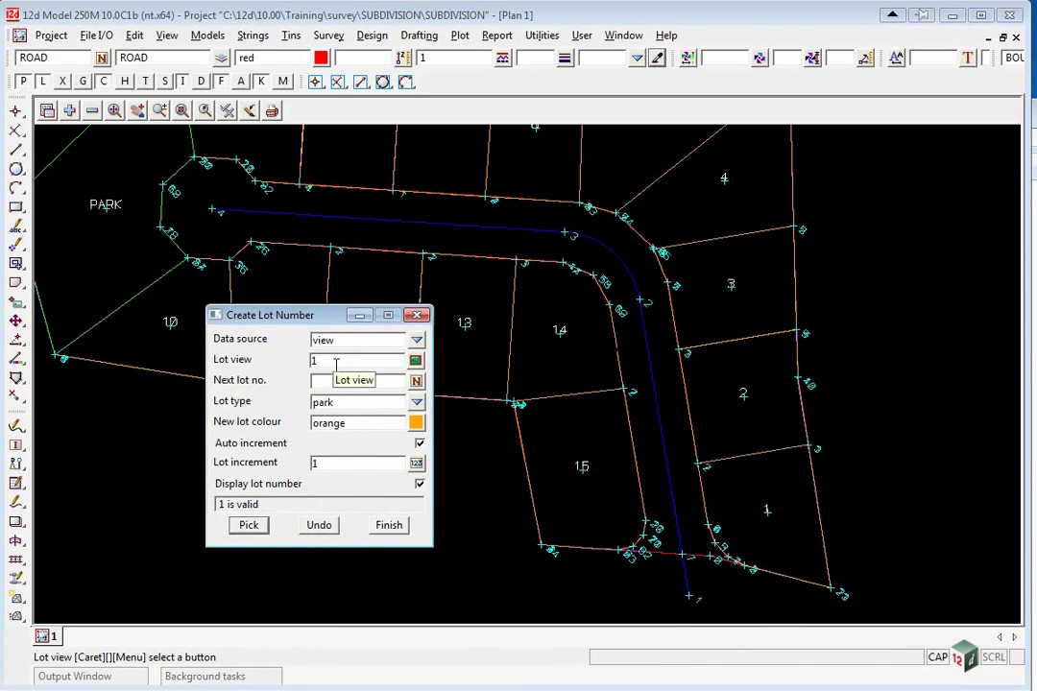
{"action": "left_click", "coordinate": [325, 383]}
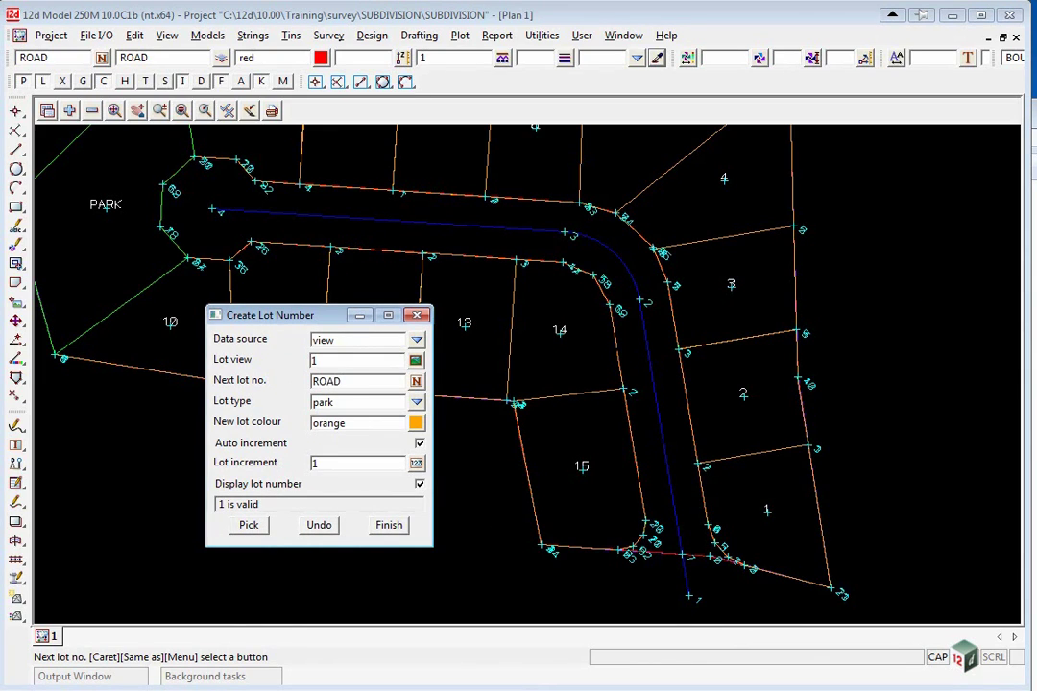
{"action": "left_click", "coordinate": [416, 401]}
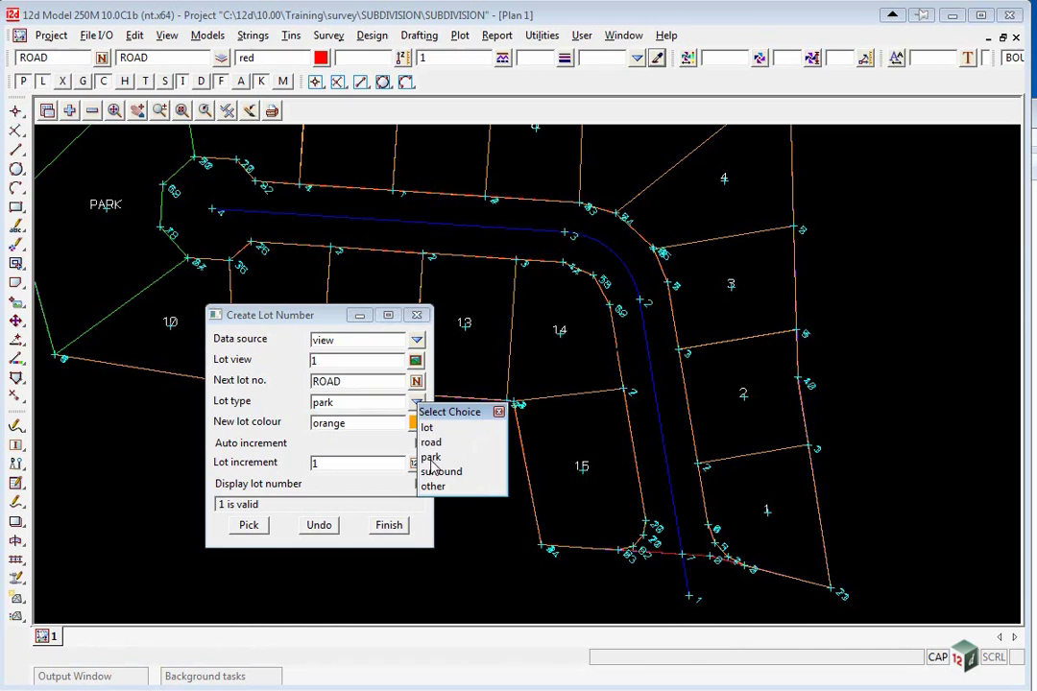
{"action": "left_click", "coordinate": [431, 442]}
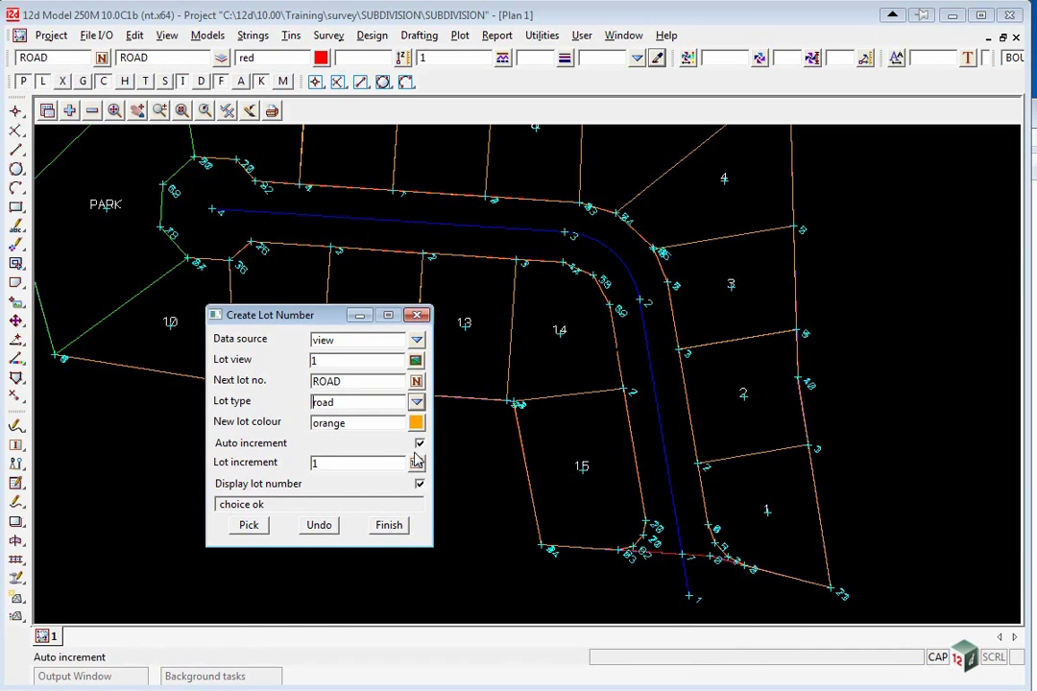
{"action": "left_click", "coordinate": [249, 526]}
{"action": "left_click", "coordinate": [617, 352]}
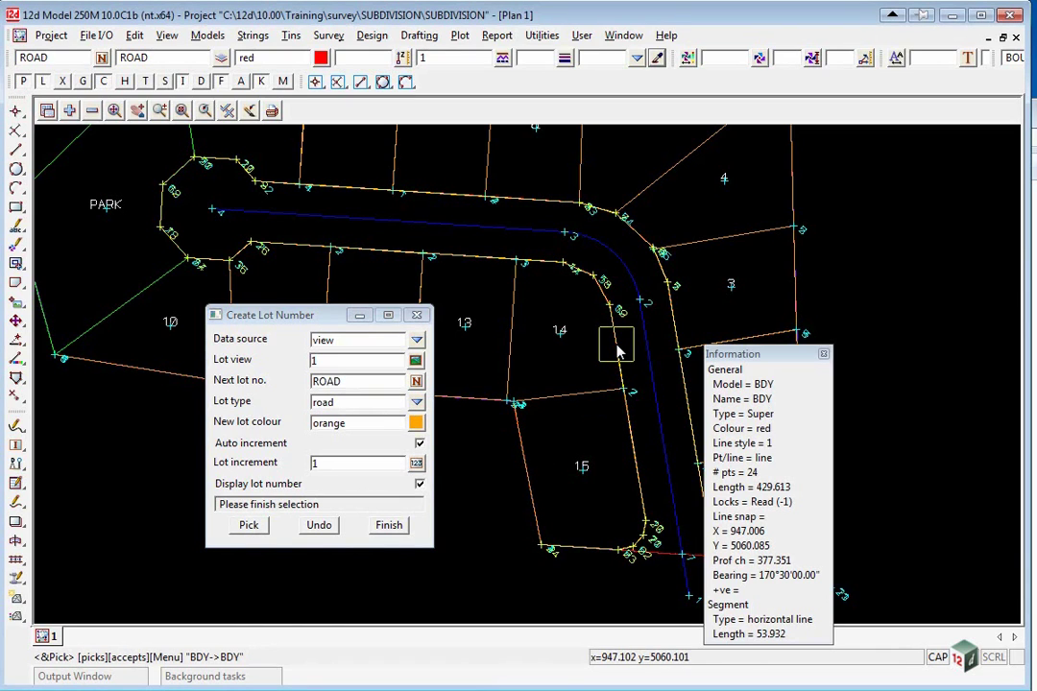
{"action": "left_click", "coordinate": [618, 351]}
{"action": "middle_click", "coordinate": [617, 352]}
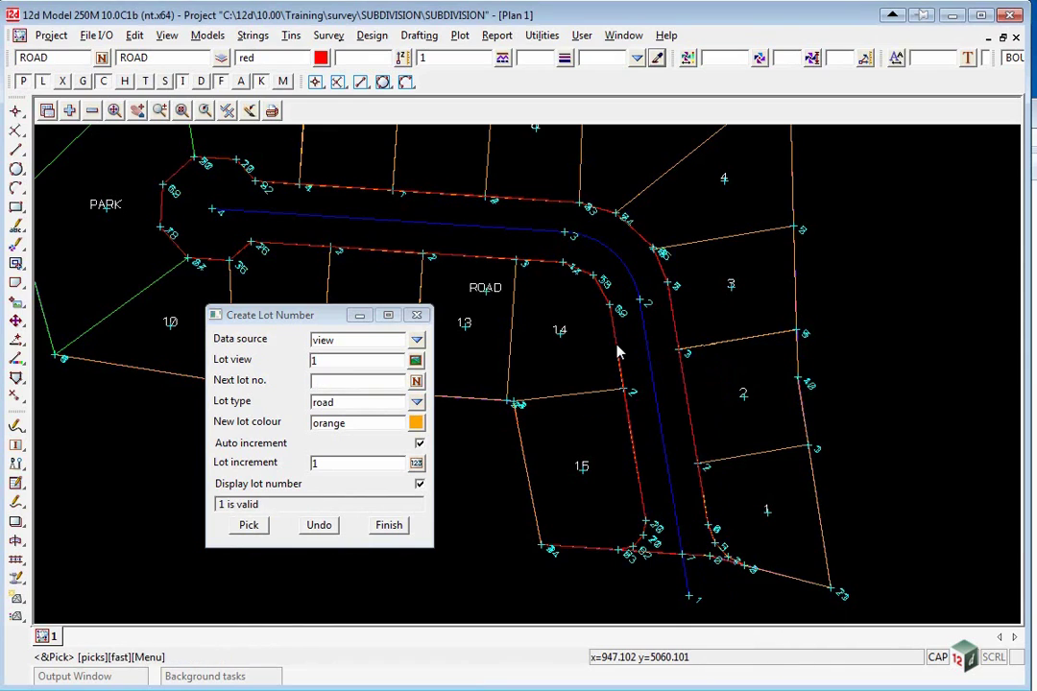
{"action": "left_click", "coordinate": [400, 530]}
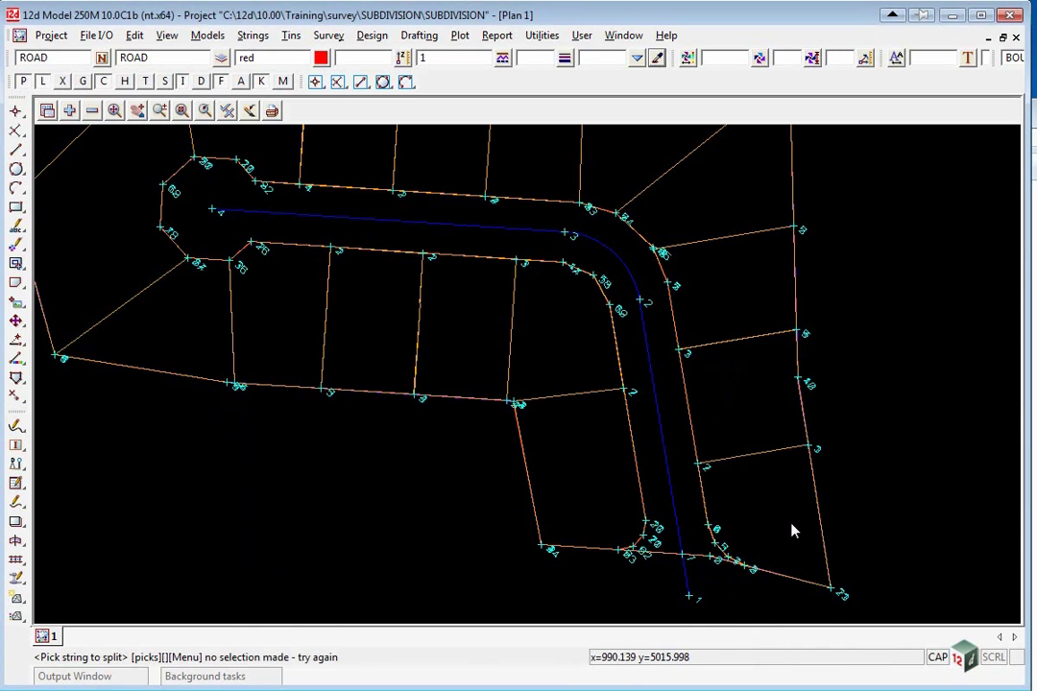
Start lot labelling for the estate lots and read the annotation parameters from TRAINING.laf in the user library.
{"action": "scroll", "coordinate": [793, 531], "scroll_direction": "down", "scroll_amount": 2}
{"action": "scroll", "coordinate": [881, 488], "scroll_direction": "up", "scroll_amount": 2}
{"action": "scroll", "coordinate": [777, 459], "scroll_direction": "down", "scroll_amount": 1}
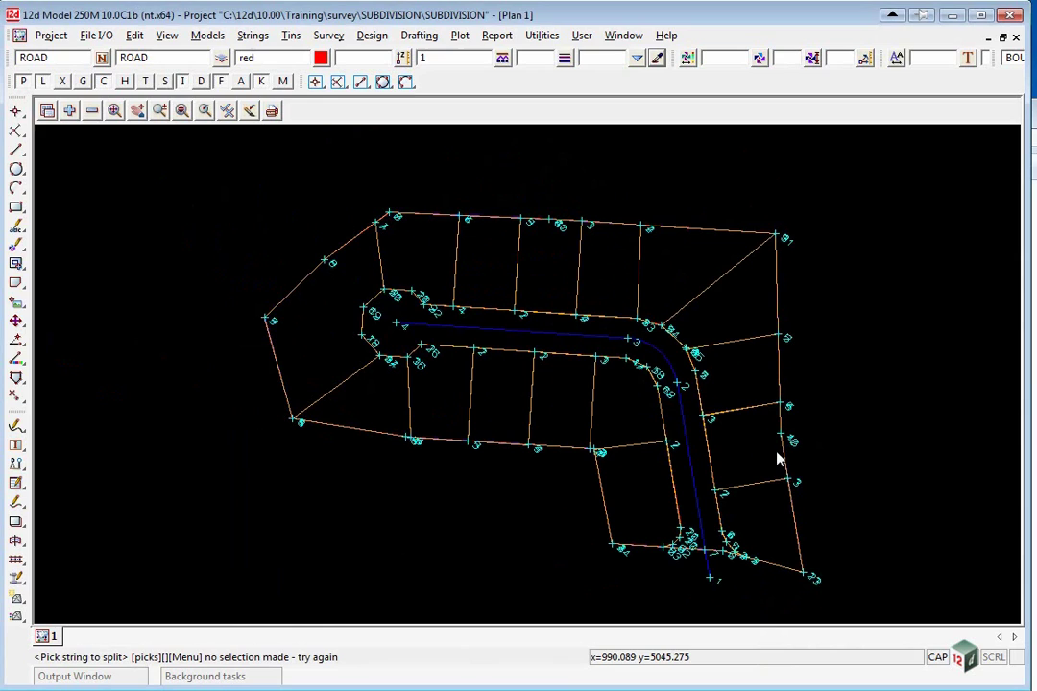
{"action": "left_click", "coordinate": [372, 35]}
{"action": "mouse_move", "coordinate": [440, 232]}
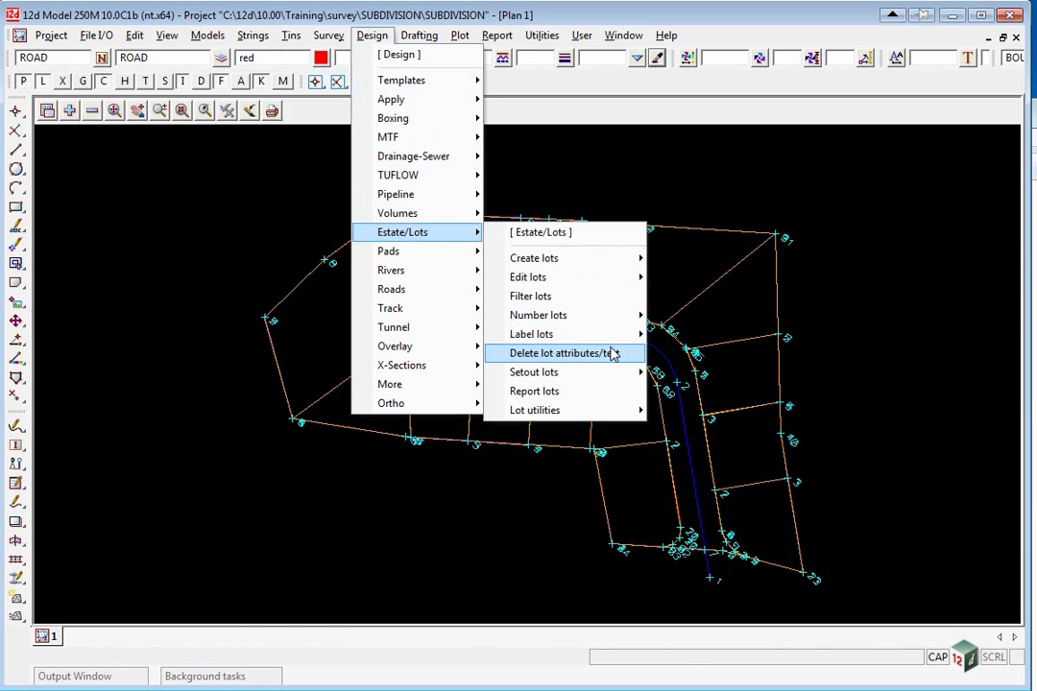
{"action": "mouse_move", "coordinate": [614, 336]}
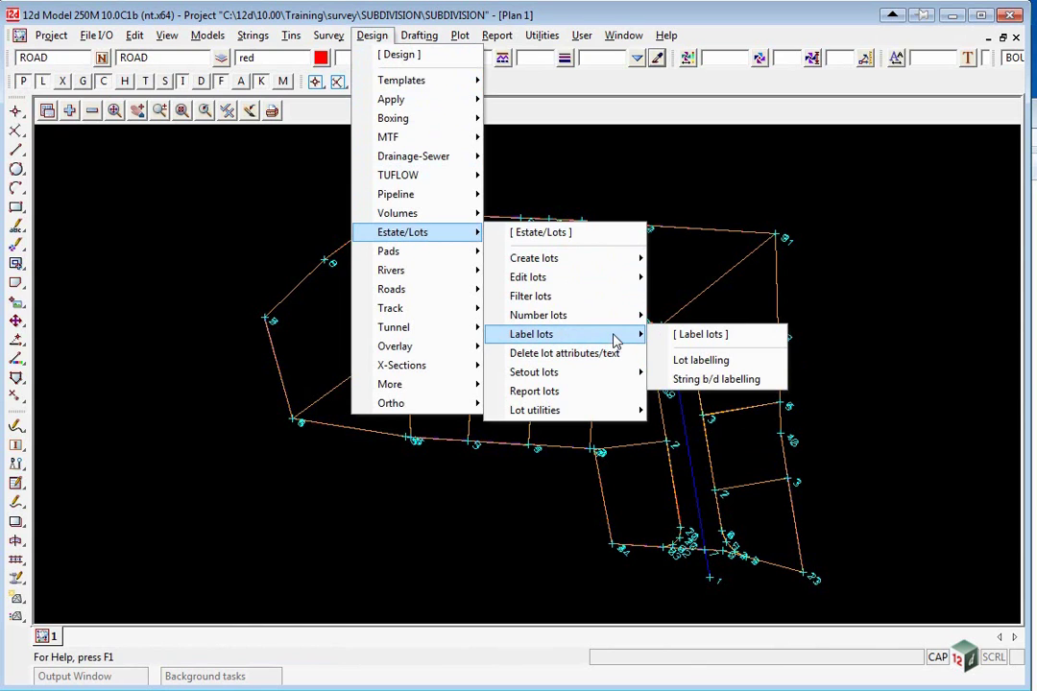
{"action": "left_click", "coordinate": [718, 361]}
{"action": "left_click_drag", "start_coordinate": [859, 369], "coordinate": [235, 168]}
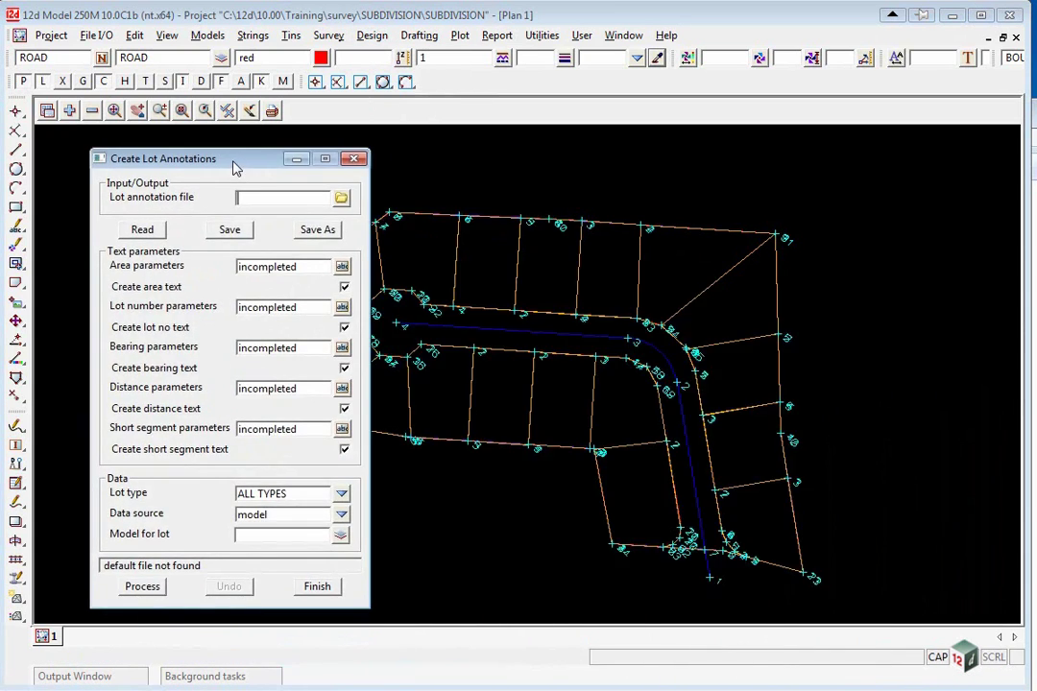
{"action": "left_click", "coordinate": [341, 200]}
{"action": "left_click", "coordinate": [503, 414]}
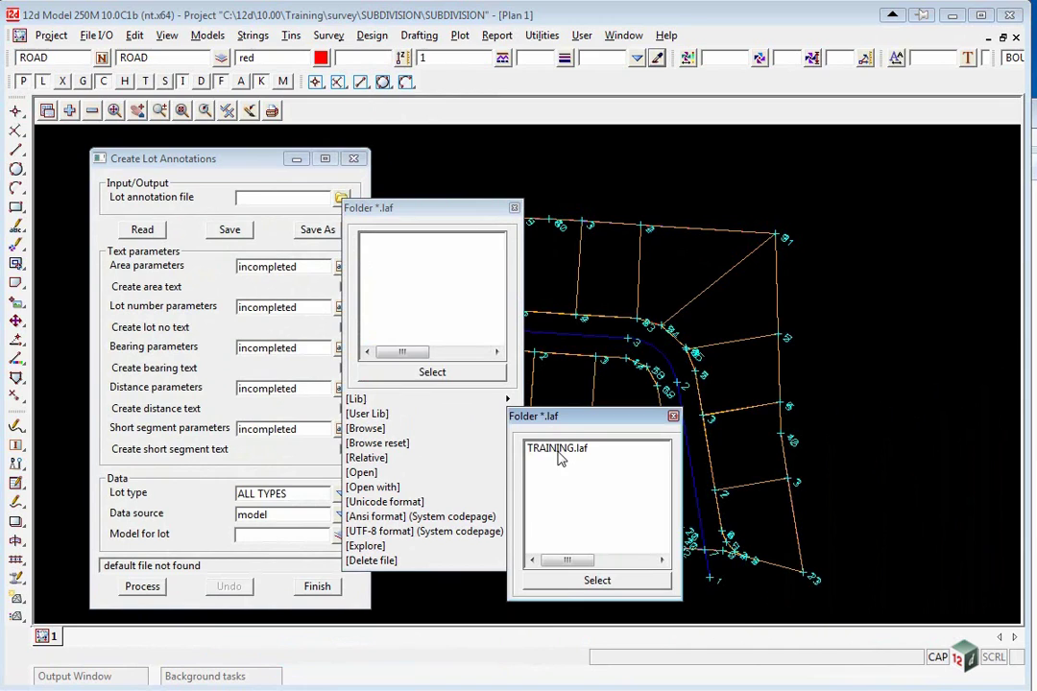
{"action": "double_click", "coordinate": [580, 449]}
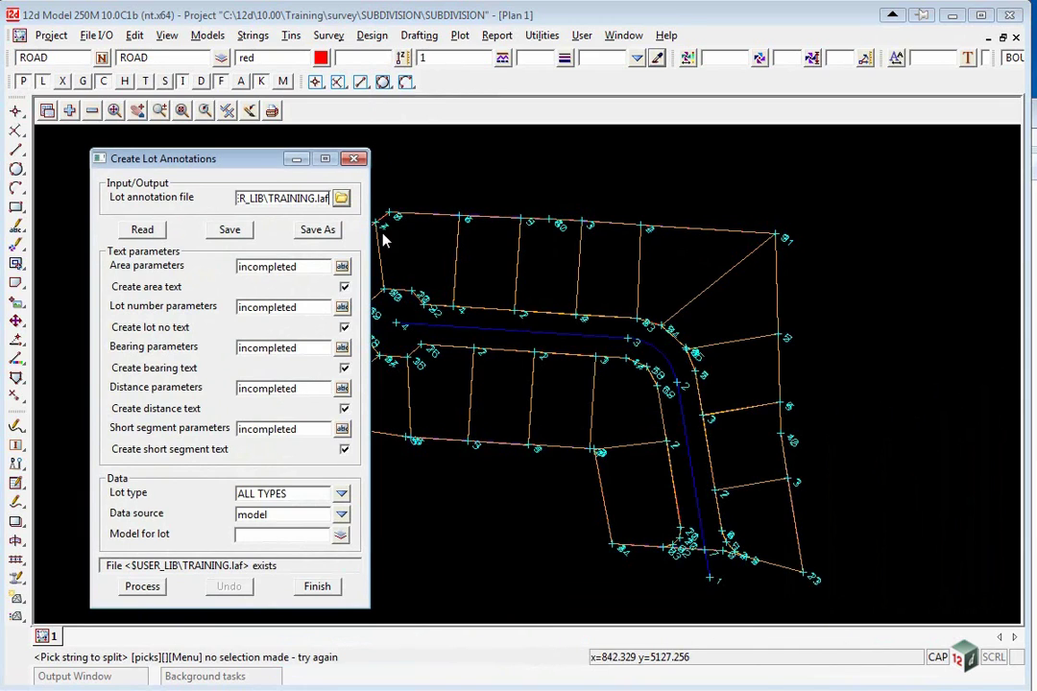
{"action": "left_click", "coordinate": [141, 231]}
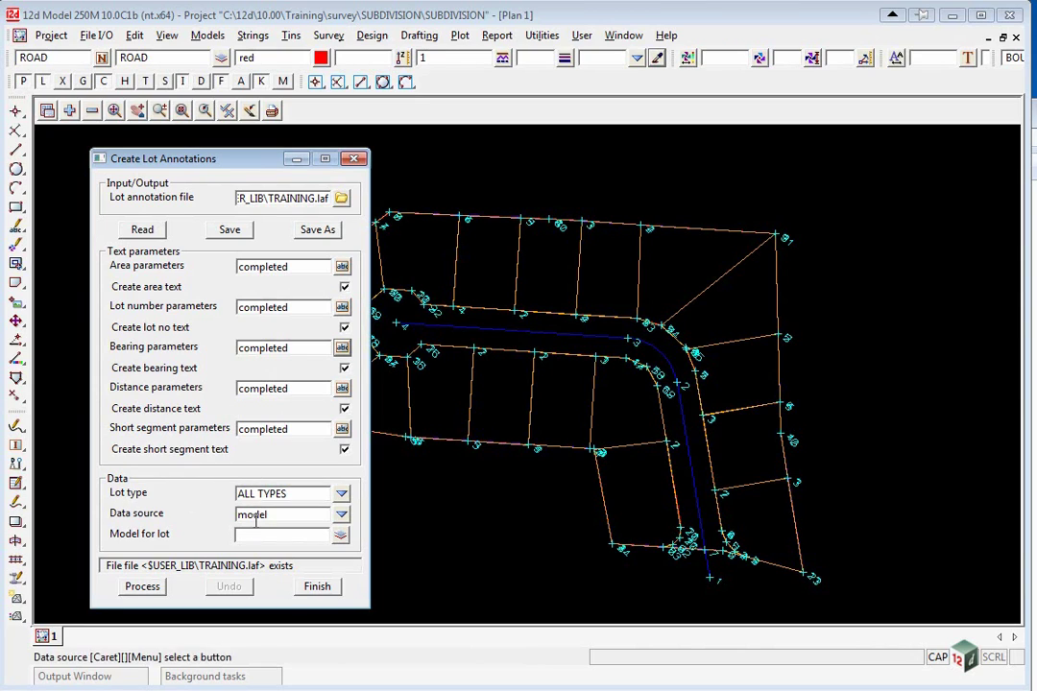
Set the annotation data source to view 1 and process the lot annotations for all lot types.
{"action": "left_click", "coordinate": [341, 515]}
{"action": "left_click", "coordinate": [355, 571]}
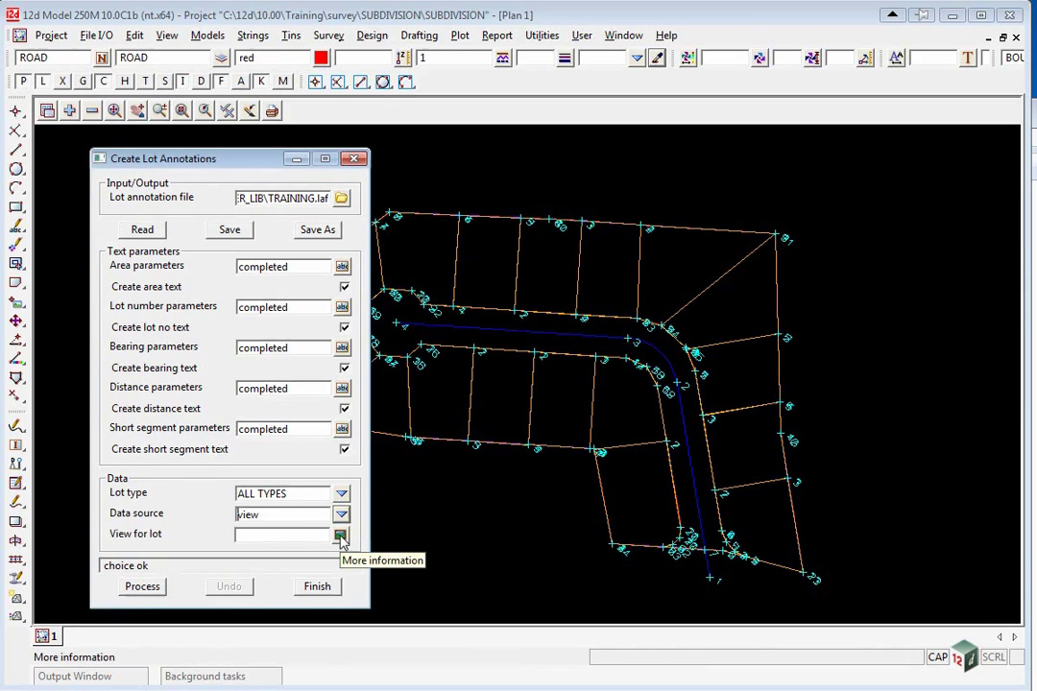
{"action": "left_click", "coordinate": [341, 536]}
{"action": "left_click", "coordinate": [348, 493]}
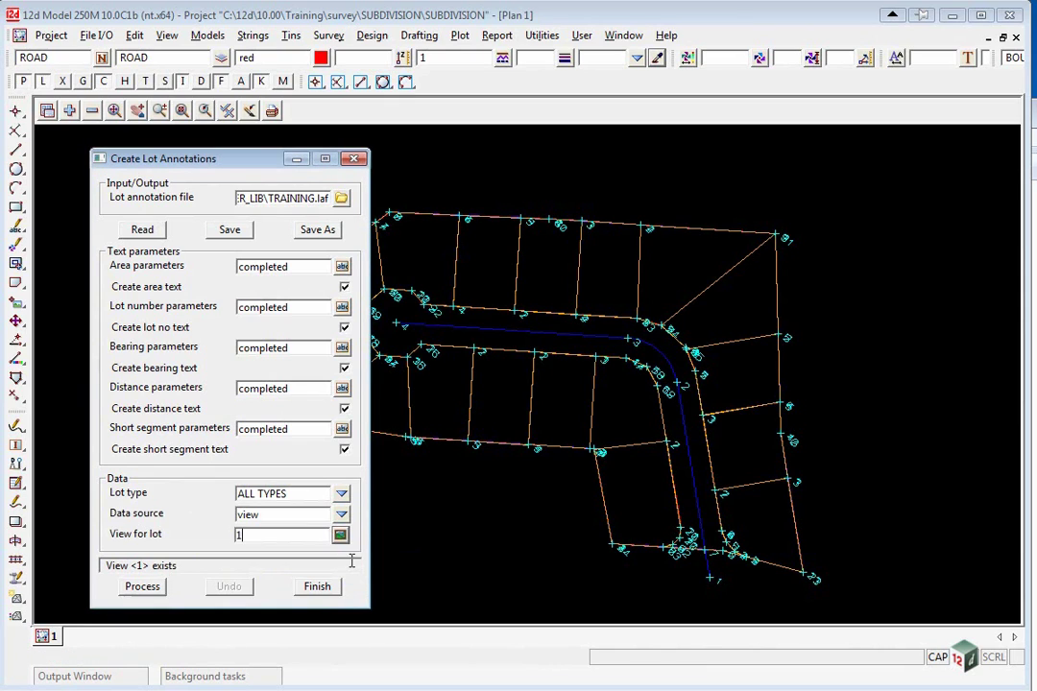
{"action": "left_click", "coordinate": [143, 586]}
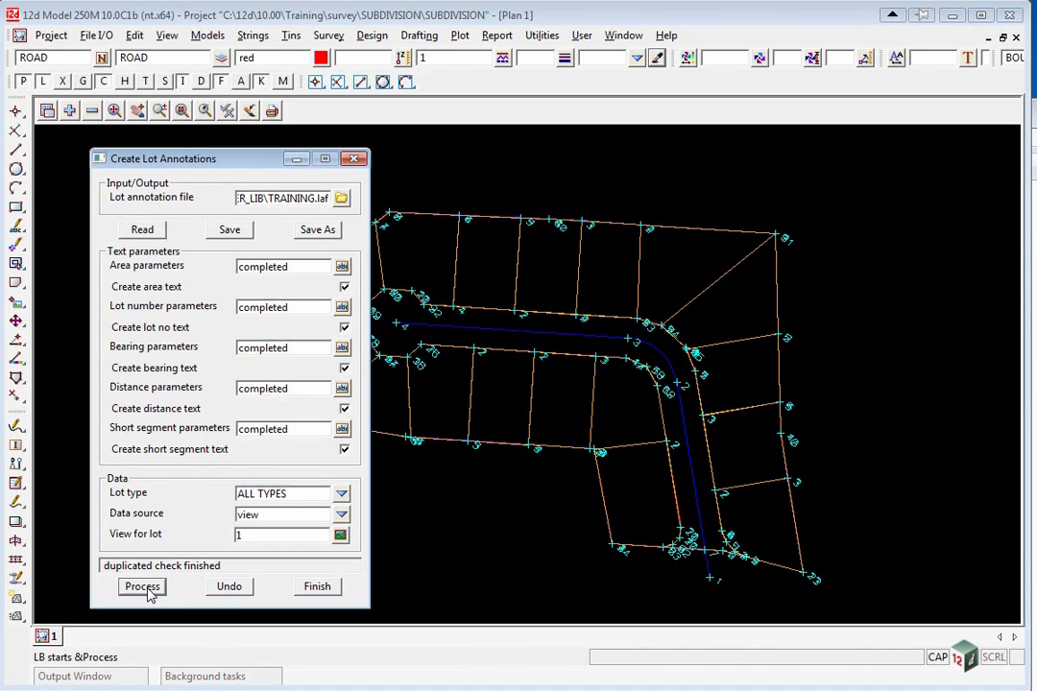
Add the textAreas, textBearings, textDistances, textLotNo and textShortsegments models to view 1.
{"action": "left_click", "coordinate": [69, 110]}
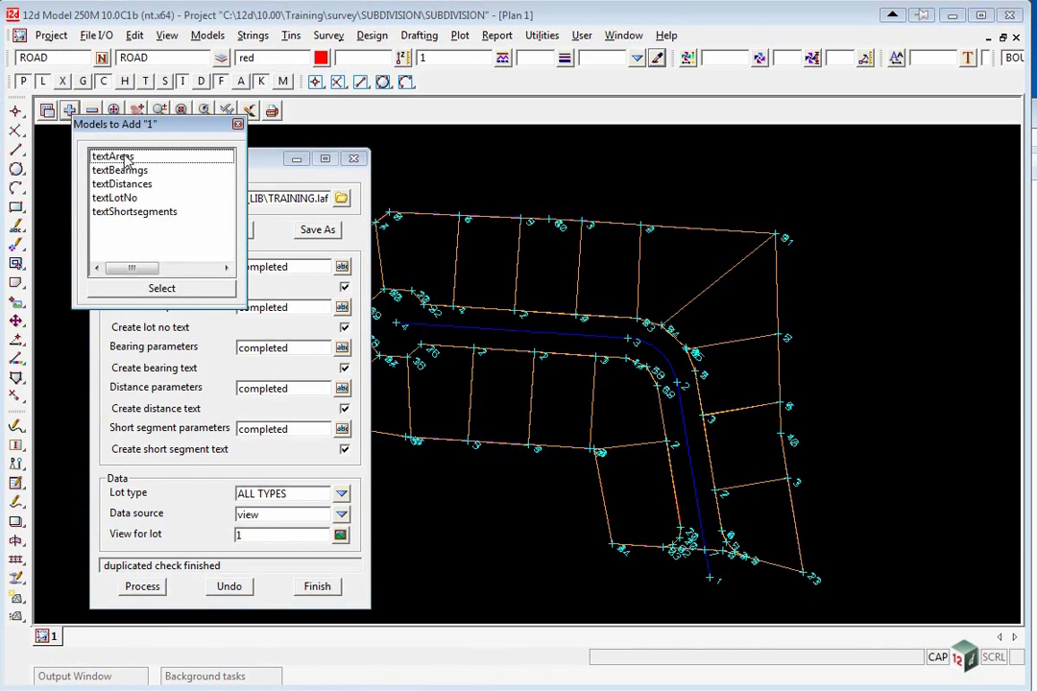
{"action": "left_click_drag", "start_coordinate": [126, 160], "coordinate": [133, 215]}
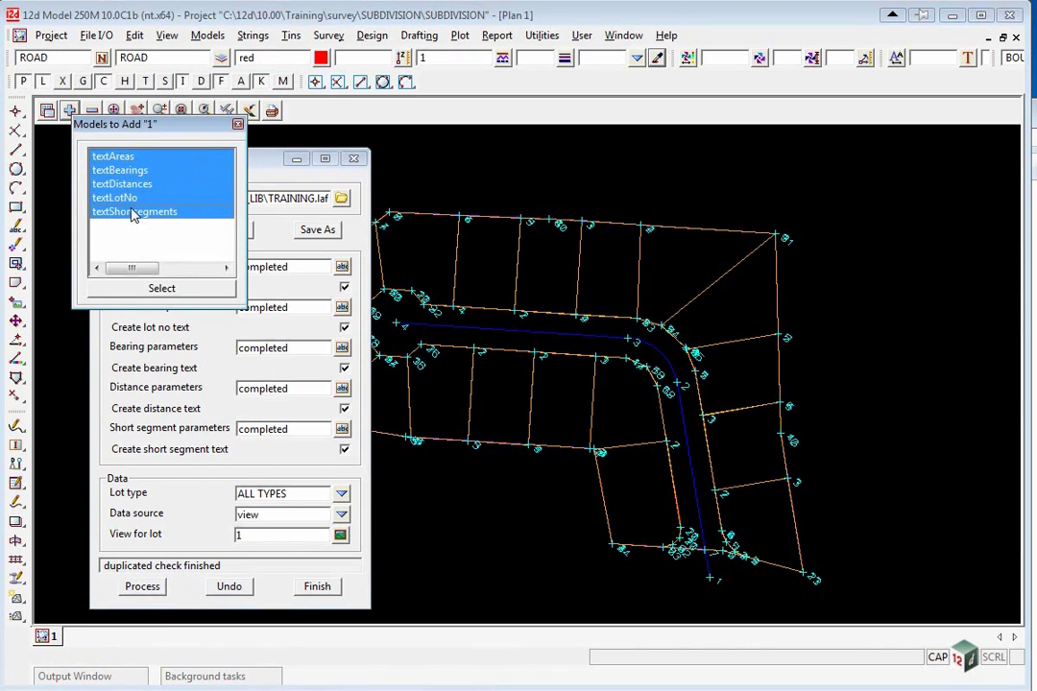
{"action": "left_click", "coordinate": [161, 288]}
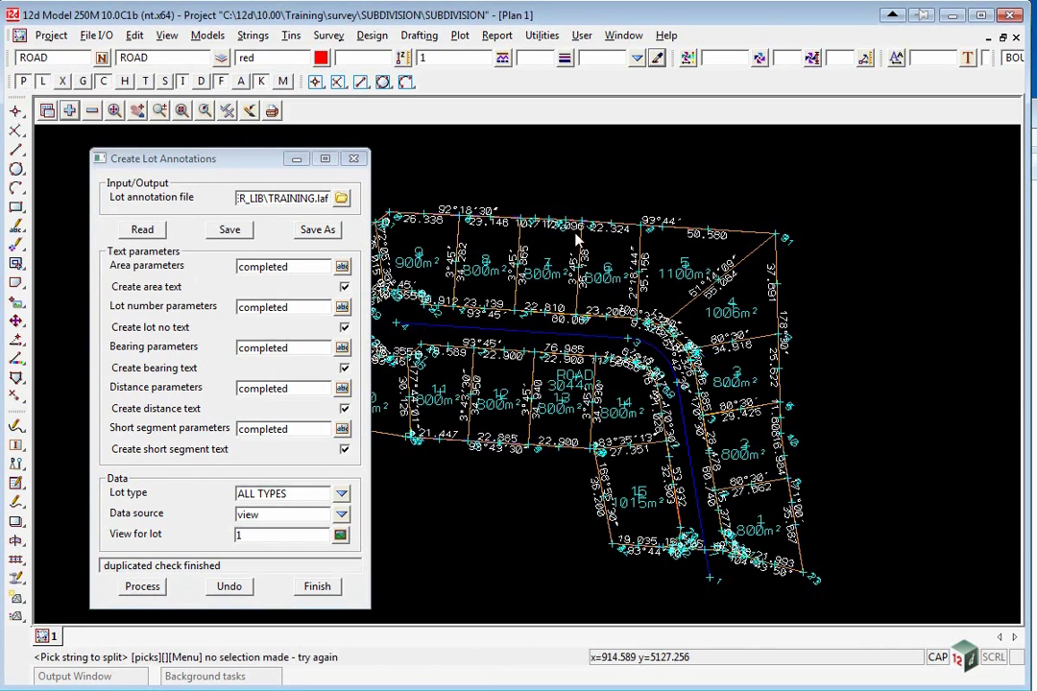
Move the annotation dialog clear of the plan and set view 1's plotting scale to 500.
{"action": "left_click", "coordinate": [168, 165]}
{"action": "left_click_drag", "start_coordinate": [202, 168], "coordinate": [146, 156]}
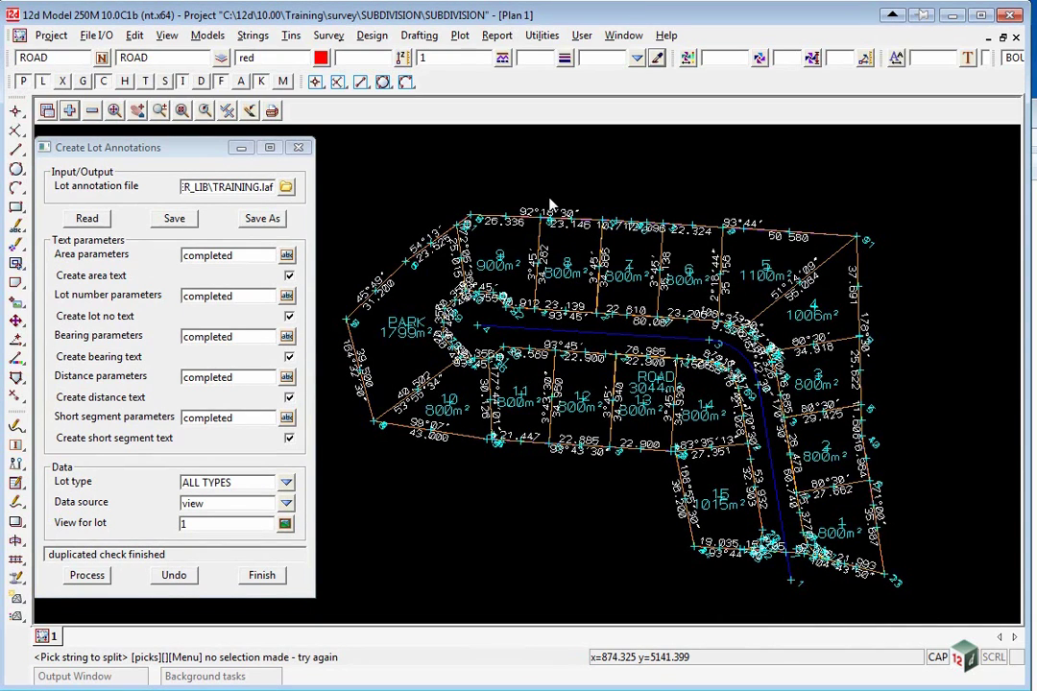
{"action": "left_click", "coordinate": [168, 154]}
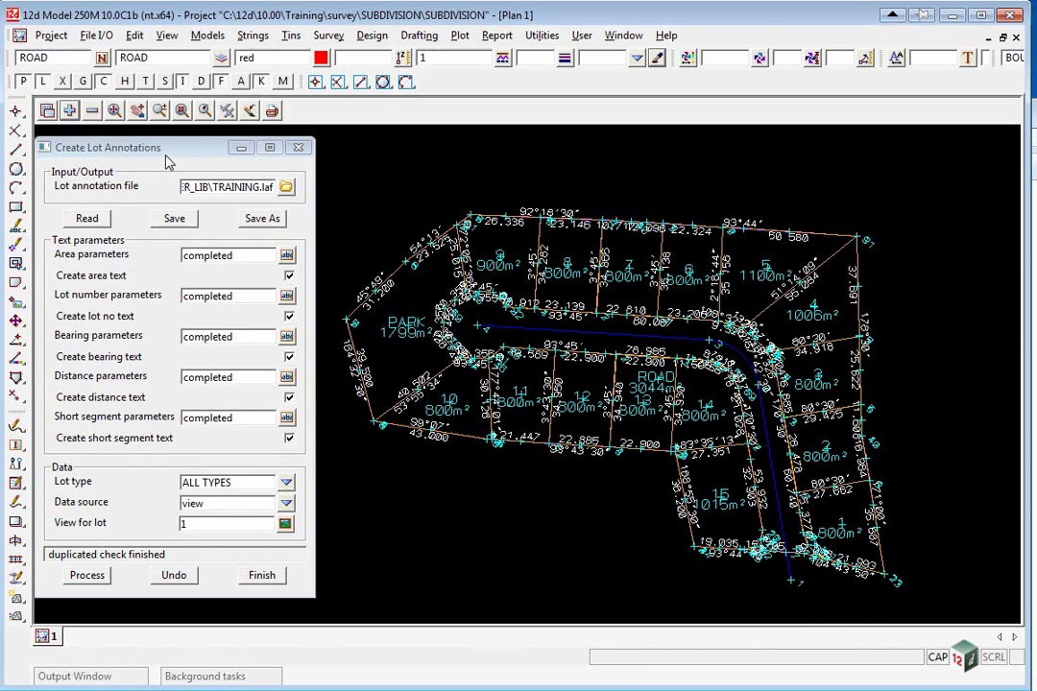
{"action": "mouse_move", "coordinate": [168, 161]}
{"action": "left_mouse_down"}
{"action": "mouse_move", "coordinate": [303, 448]}
{"action": "mouse_move", "coordinate": [189, 618]}
{"action": "left_mouse_up"}
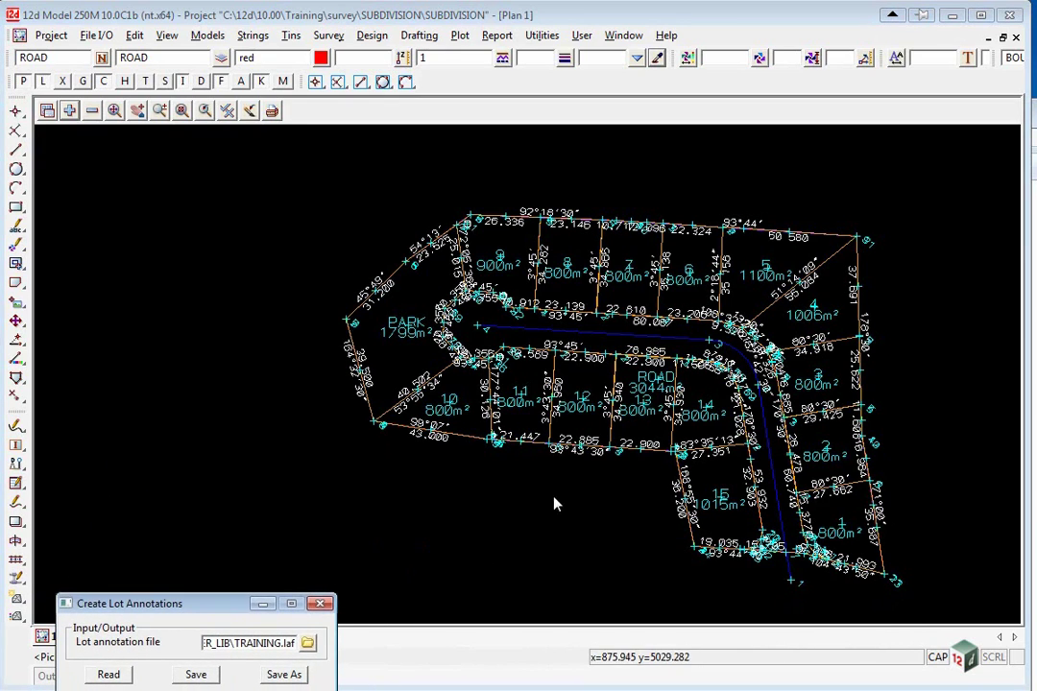
{"action": "left_click", "coordinate": [46, 111]}
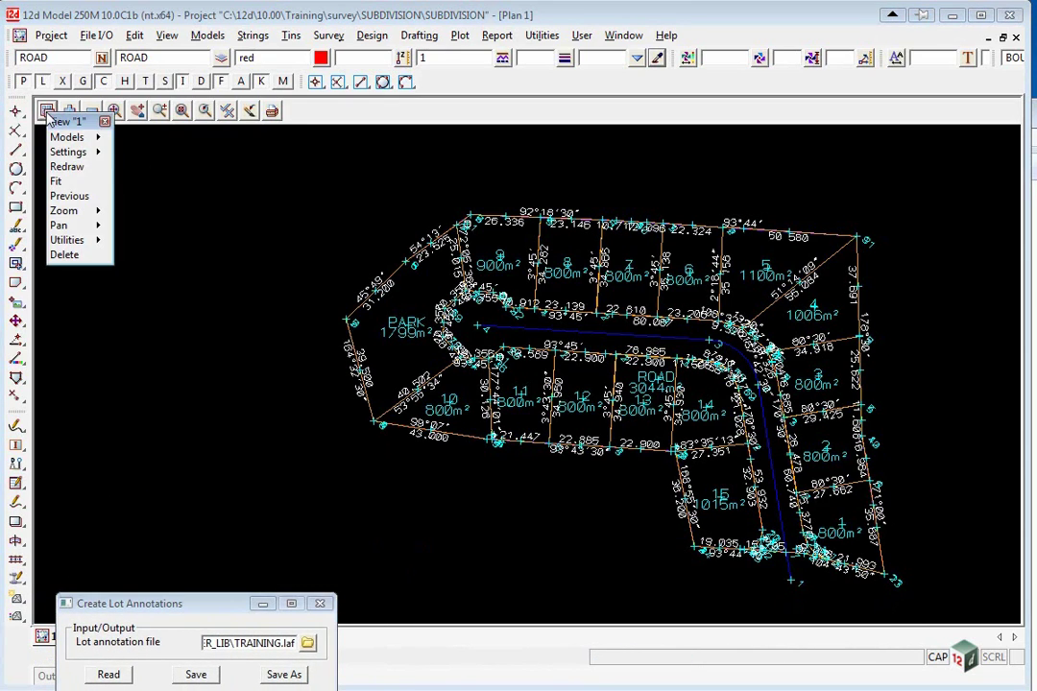
{"action": "left_click", "coordinate": [93, 154]}
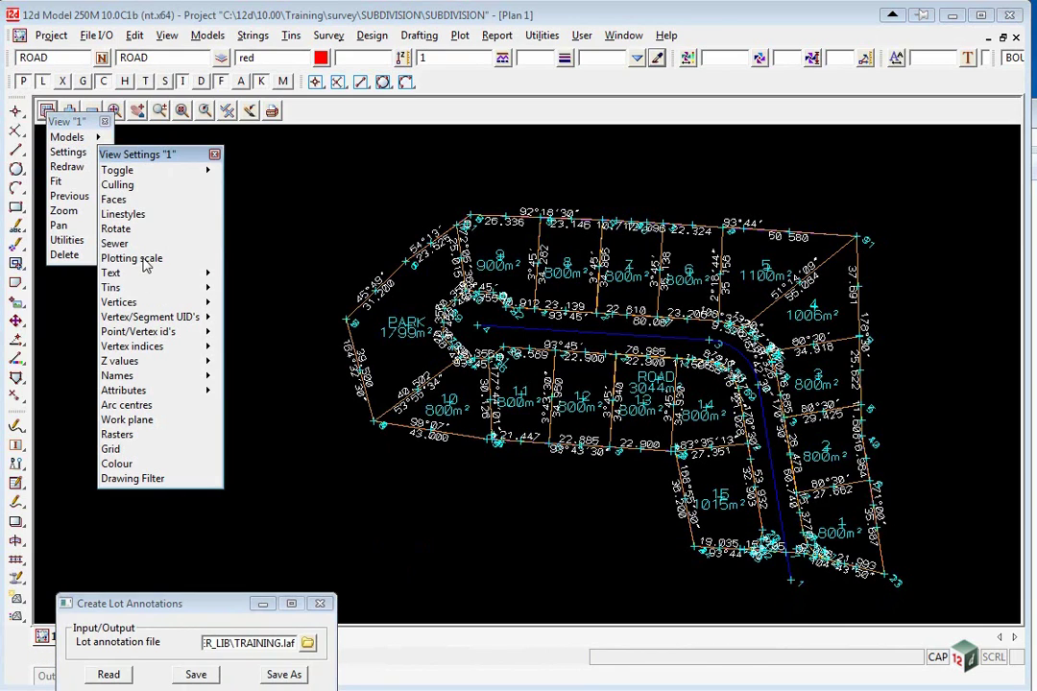
{"action": "left_click", "coordinate": [144, 259]}
{"action": "double_click", "coordinate": [294, 314]}
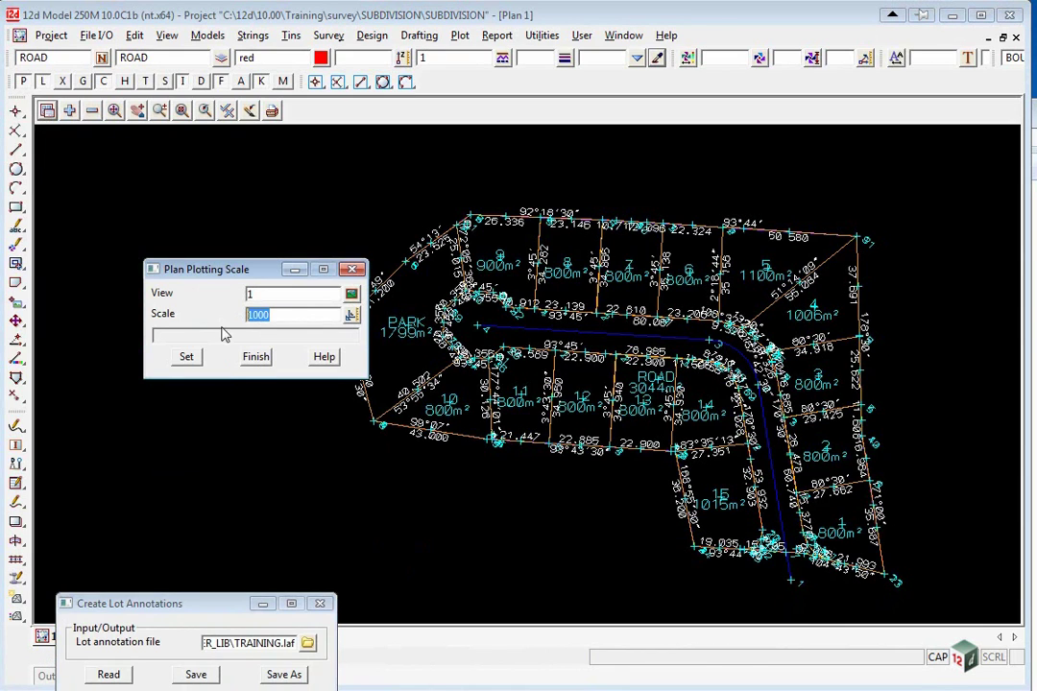
{"action": "type", "text": "5"}
{"action": "left_click", "coordinate": [187, 356]}
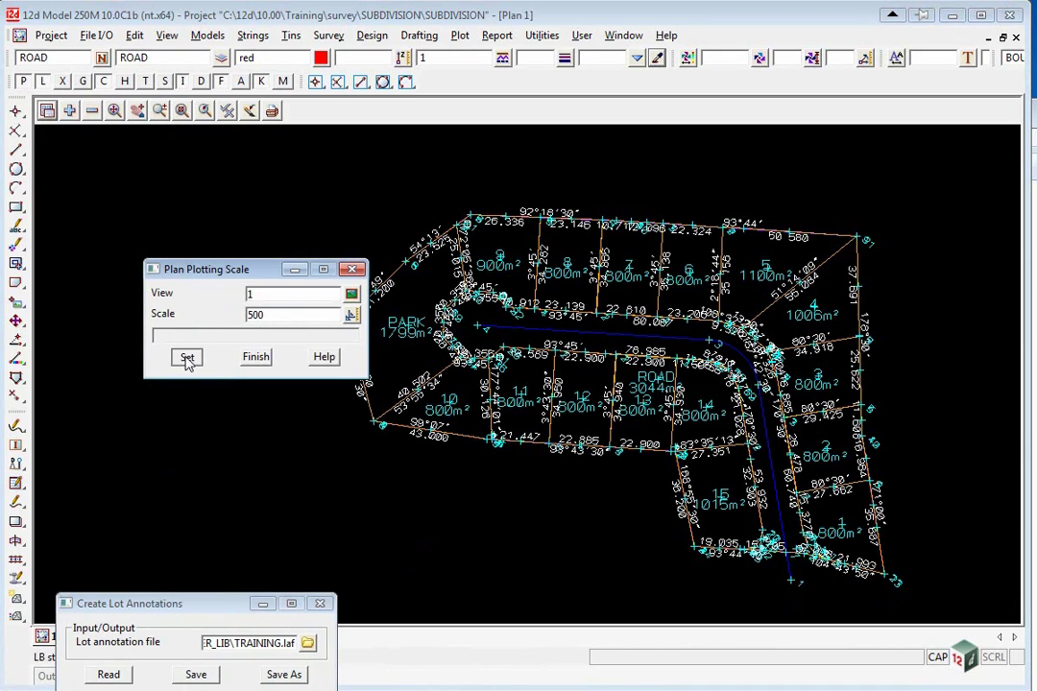
Close the plotting scale settings and examine the lot annotations around the cul-de-sac and along the road frontages.
{"action": "left_click", "coordinate": [256, 357]}
{"action": "scroll", "coordinate": [474, 343], "scroll_direction": "up", "scroll_amount": 5}
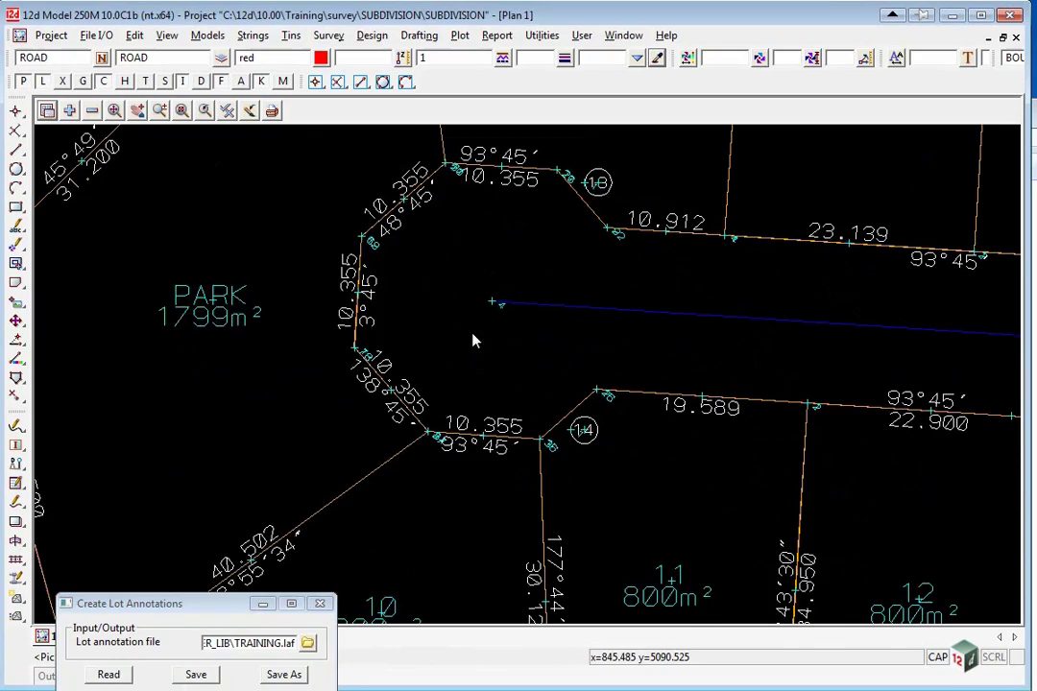
{"action": "scroll", "coordinate": [240, 261], "scroll_direction": "down", "scroll_amount": 2}
{"action": "scroll", "coordinate": [725, 331], "scroll_direction": "up", "scroll_amount": 2}
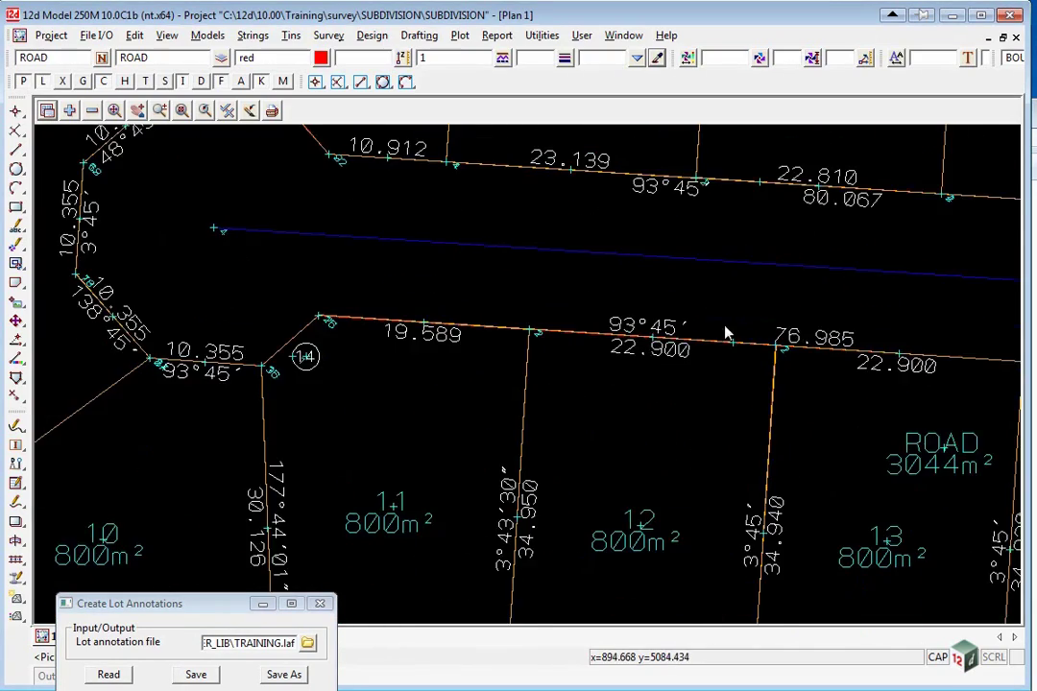
{"action": "scroll", "coordinate": [155, 287], "scroll_direction": "down", "scroll_amount": 2}
{"action": "scroll", "coordinate": [677, 332], "scroll_direction": "up", "scroll_amount": 2}
{"action": "scroll", "coordinate": [596, 355], "scroll_direction": "up", "scroll_amount": 1}
{"action": "scroll", "coordinate": [650, 326], "scroll_direction": "down", "scroll_amount": 5}
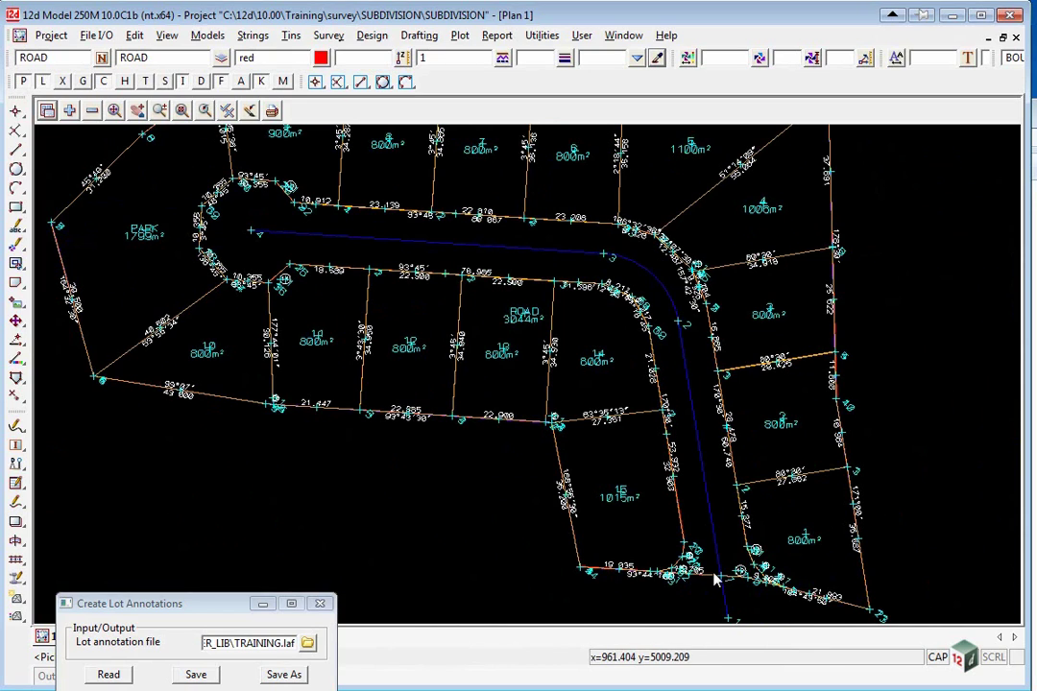
Turn off the display of vertex indices and vertices in plan view 1.
{"action": "left_click", "coordinate": [228, 111]}
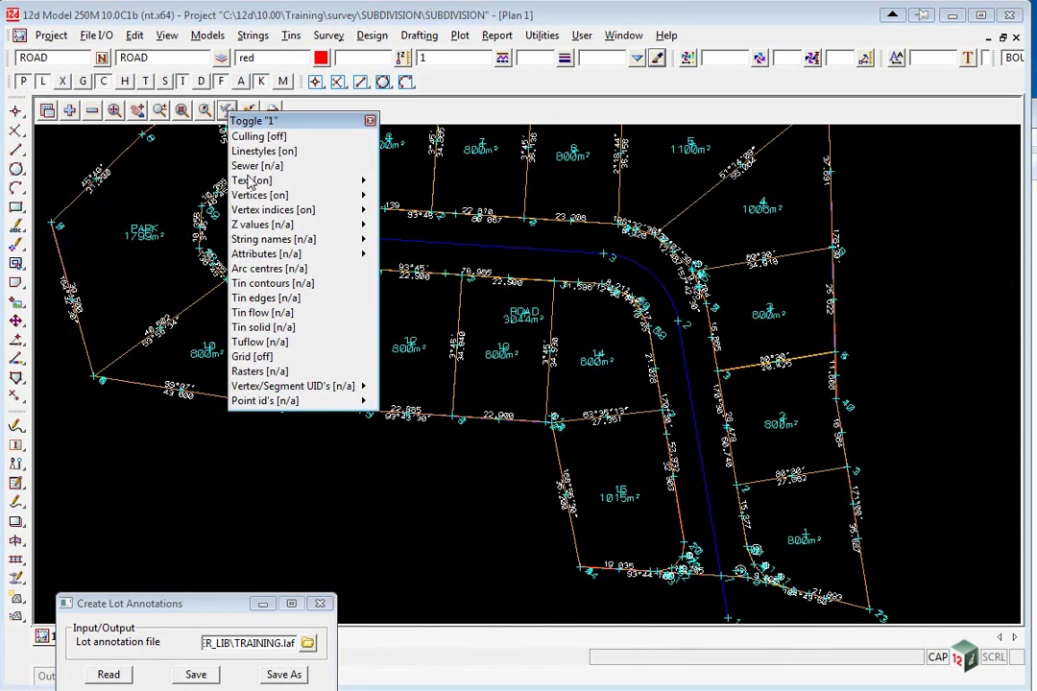
{"action": "left_click", "coordinate": [259, 210]}
{"action": "left_click", "coordinate": [226, 110]}
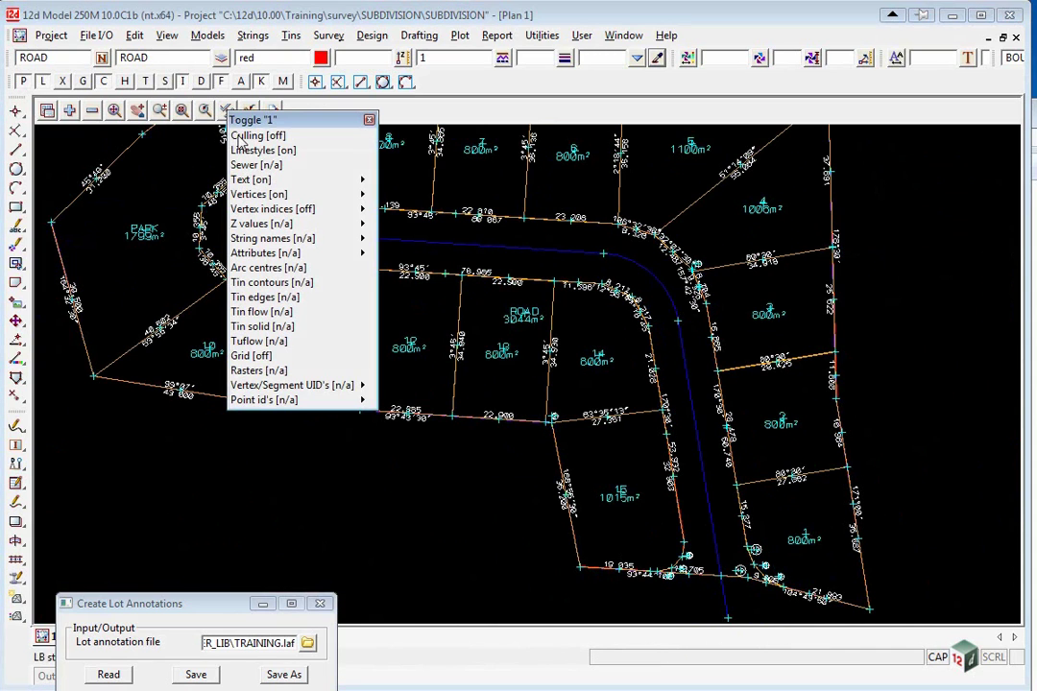
{"action": "left_click", "coordinate": [259, 198]}
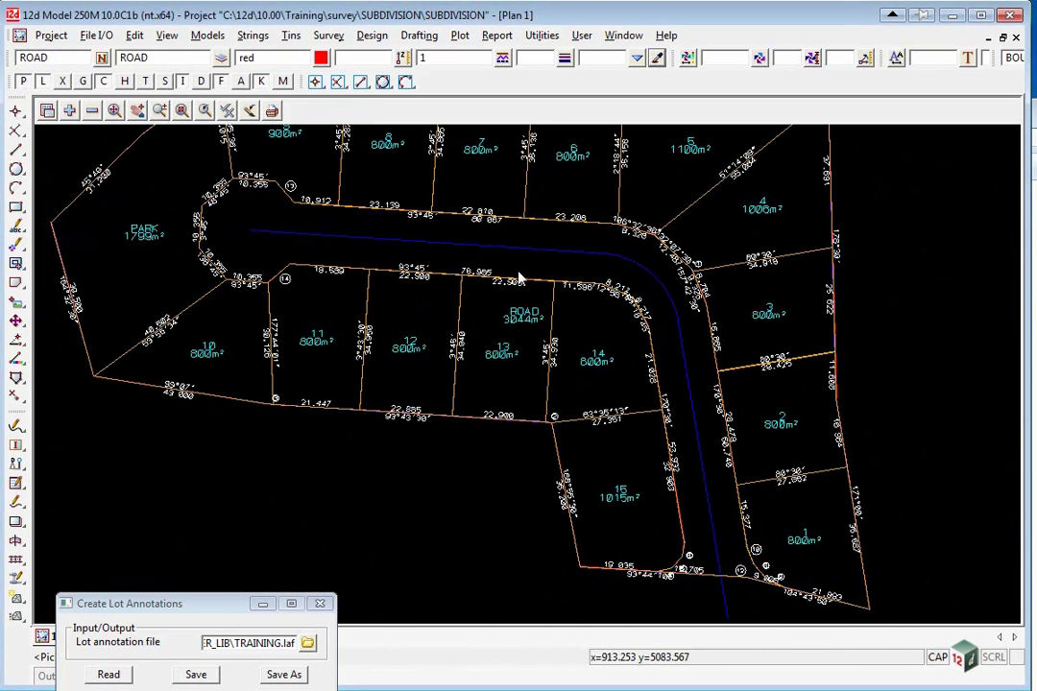